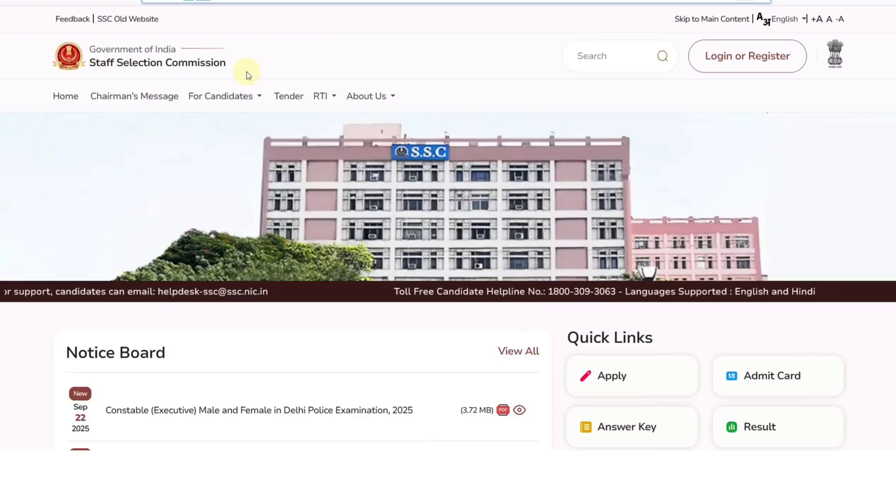
Scroll to the Notice Board and find the Delhi Police Constable (Executive) 2025 notice
scroll(239, 138, down, 5)
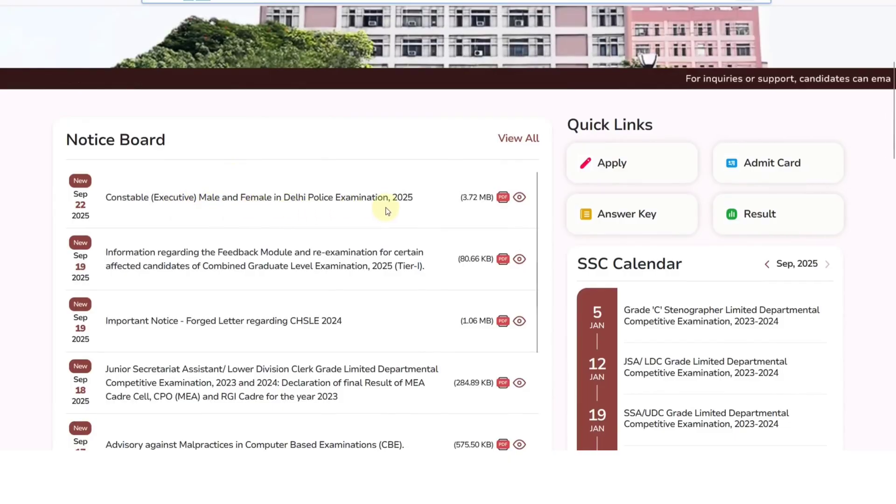
scroll(354, 214, up, 5)
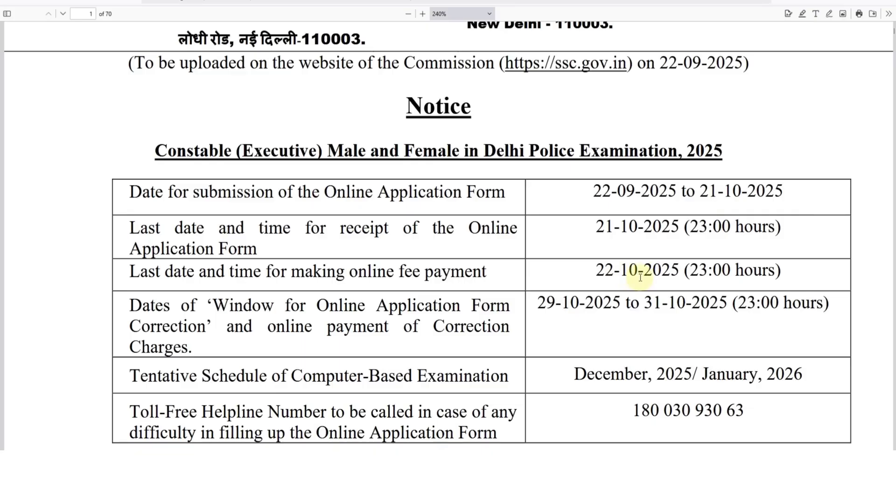
Read the notice's dates table (22-09-2025 to 21-10-2025), vacancies and age relaxations
scroll(641, 277, down, 2)
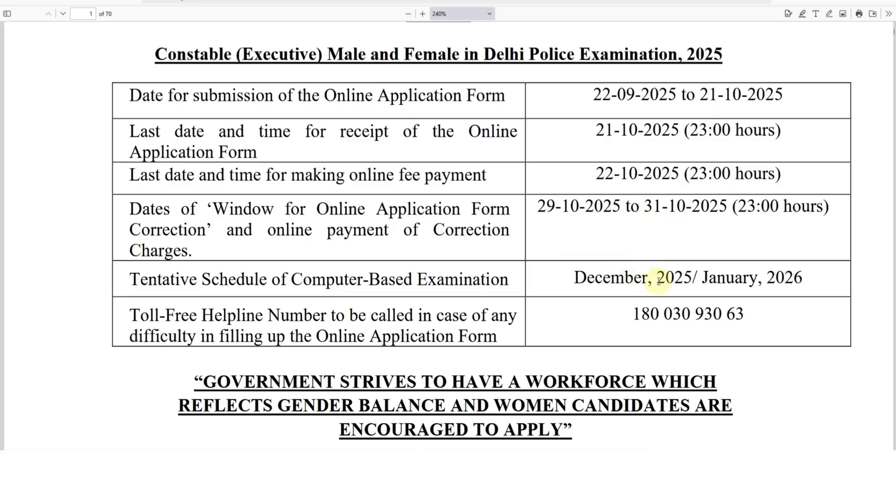
scroll(639, 256, down, 14)
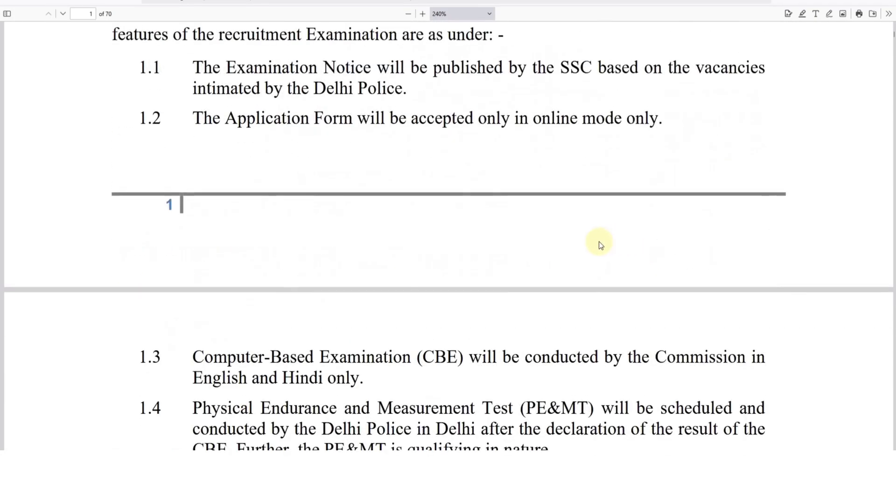
scroll(599, 242, down, 8)
scroll(599, 240, down, 14)
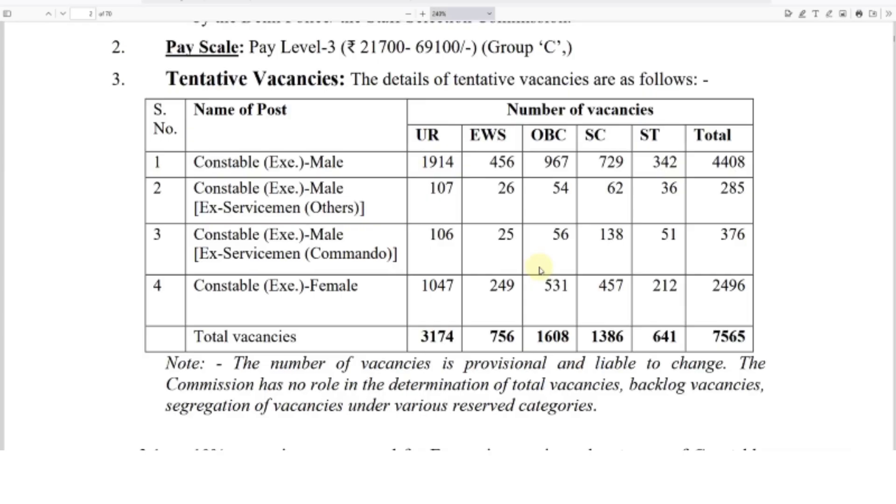
scroll(539, 270, down, 15)
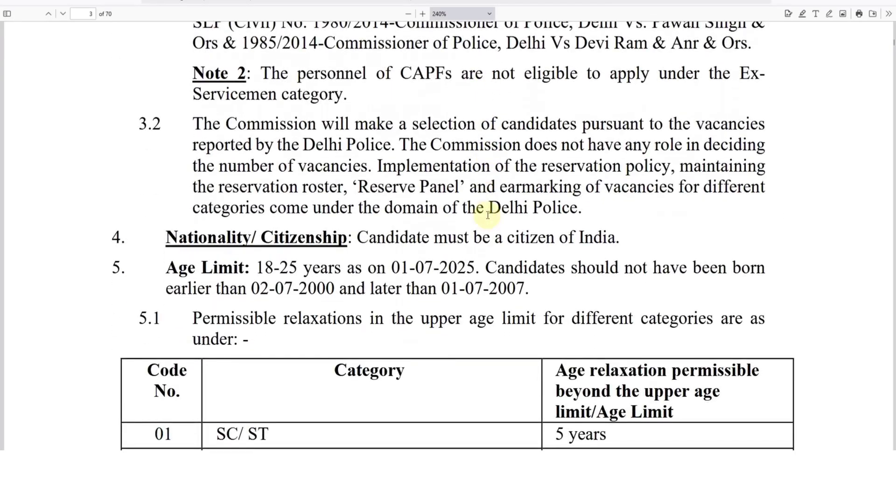
scroll(488, 214, down, 3)
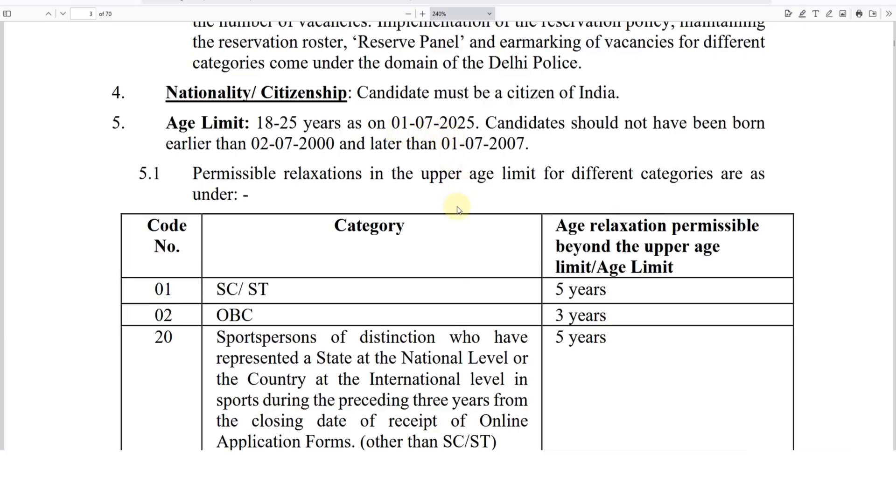
scroll(460, 201, down, 10)
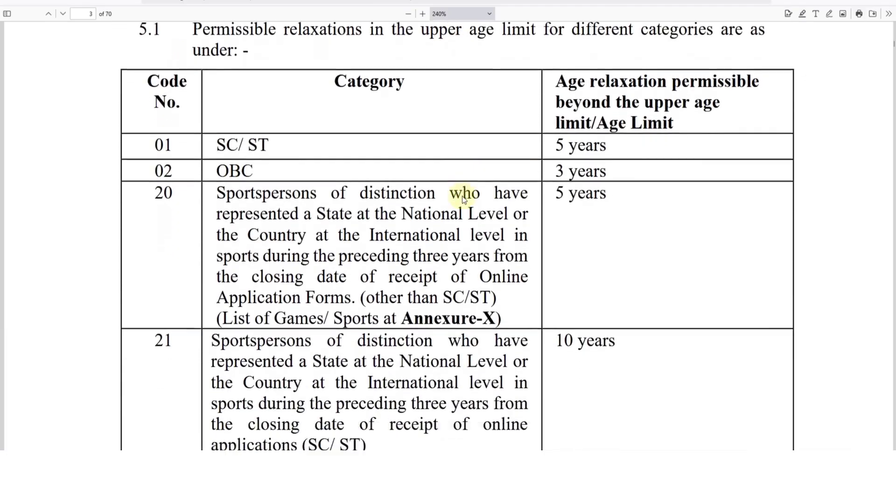
scroll(463, 209, down, 10)
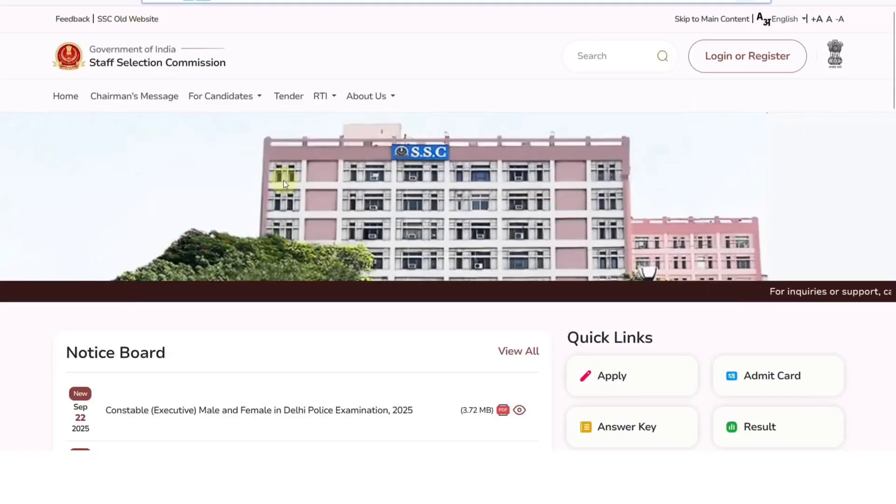
Bring up the Login or Register options on the SSC homepage
click(720, 65)
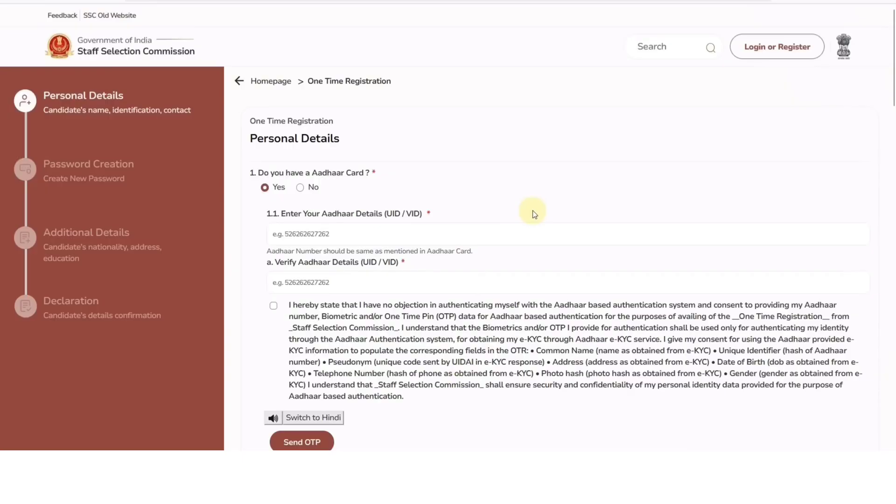
key(ctrl+plus)
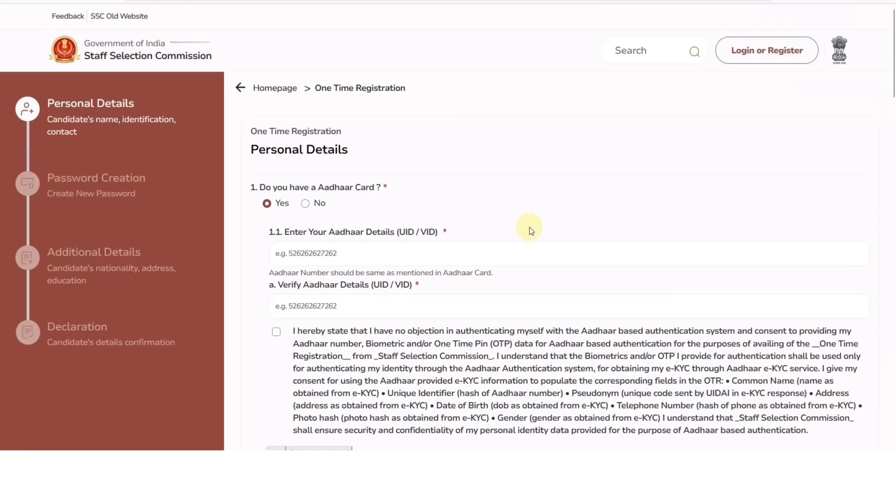
scroll(508, 214, down, 3)
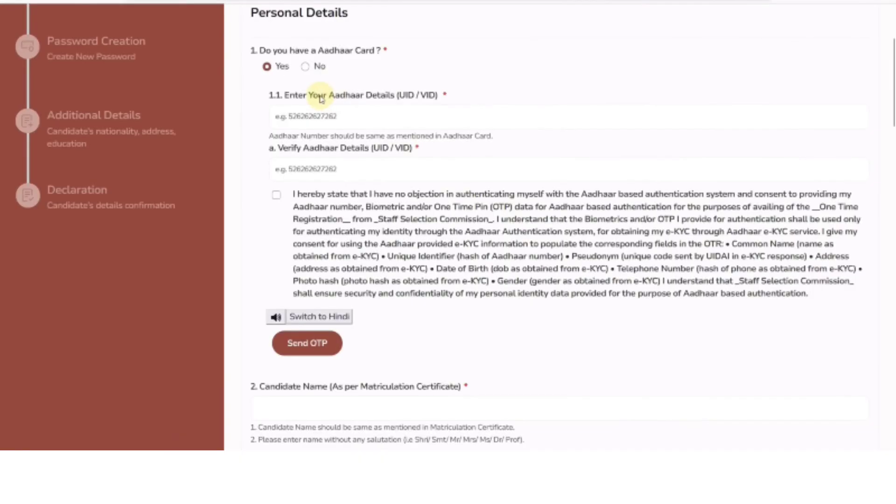
click(305, 67)
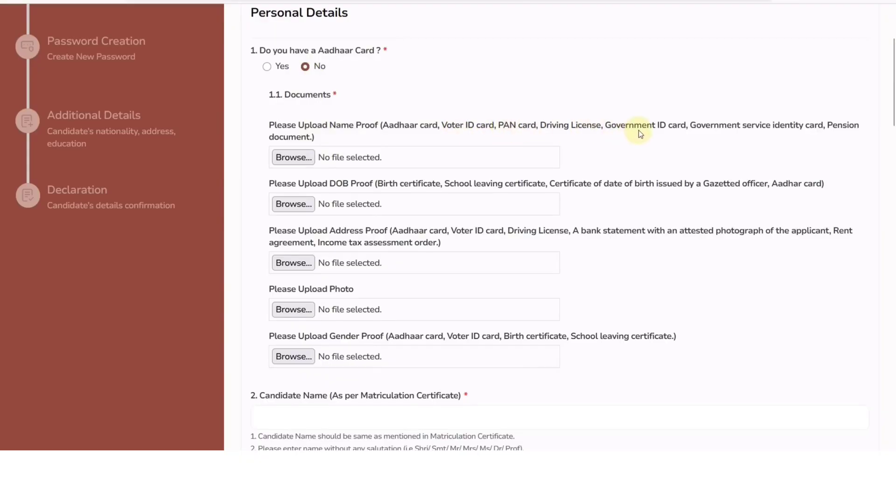
click(266, 66)
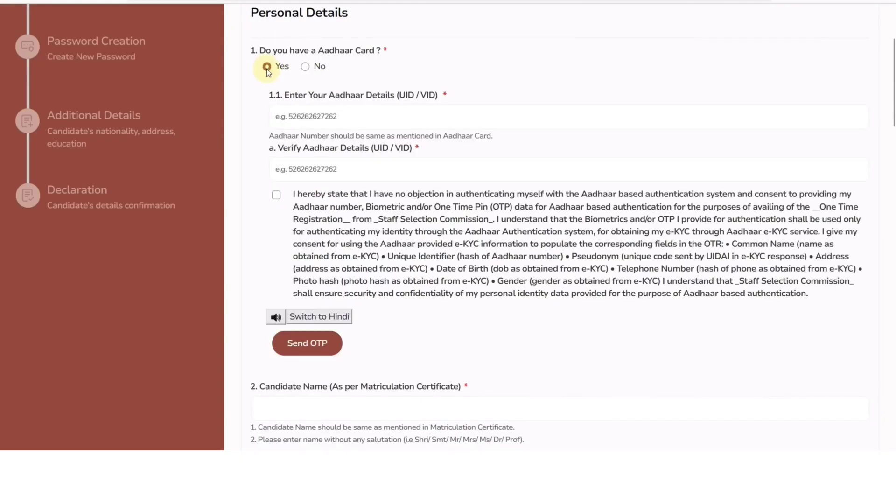
click(298, 117)
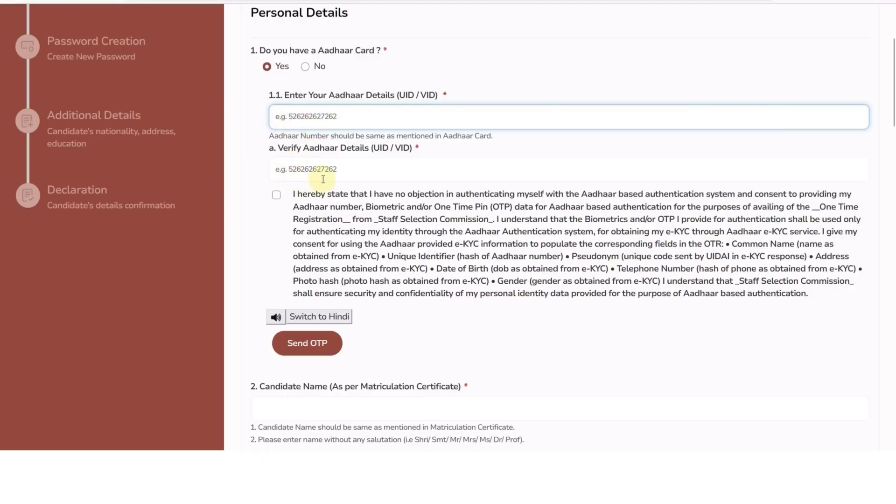
Verify the Aadhaar OTP, dismiss the Success message, and begin the Candidate Name field
scroll(317, 182, down, 1)
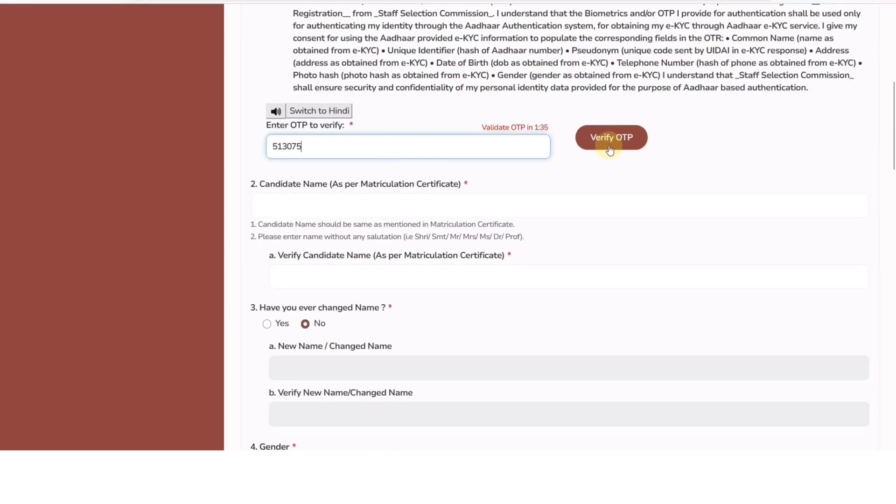
click(610, 148)
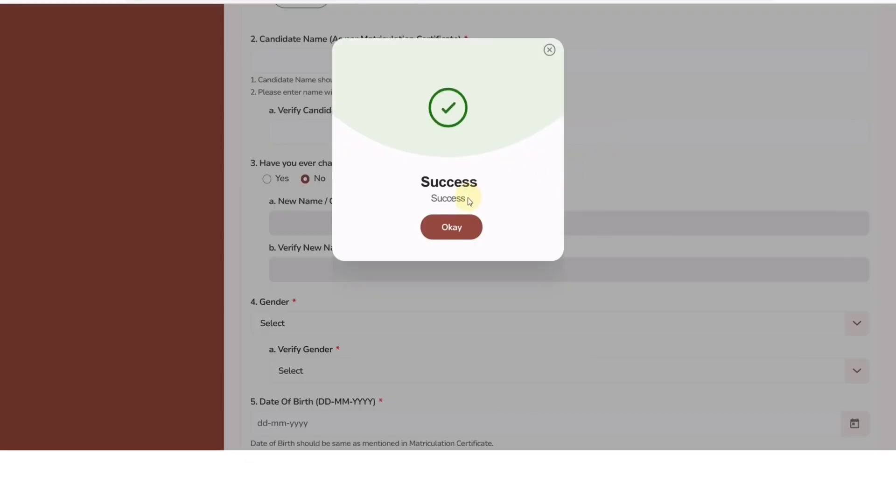
click(451, 235)
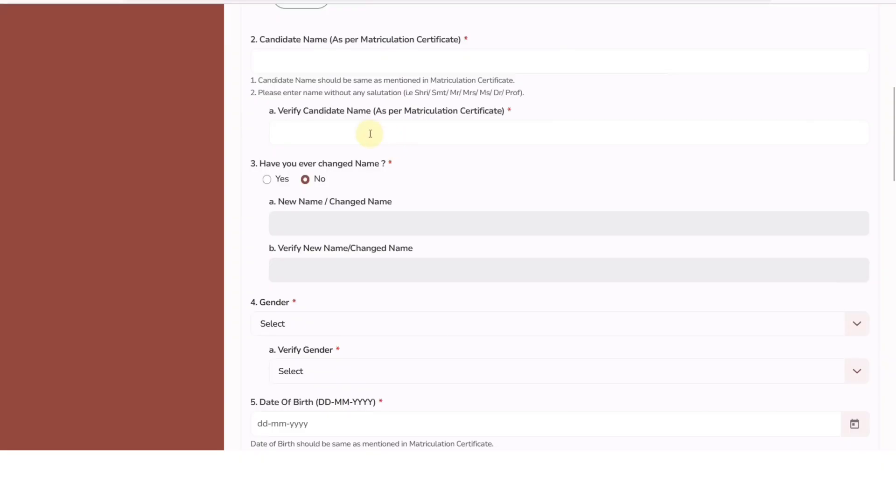
scroll(893, 195, up, 1)
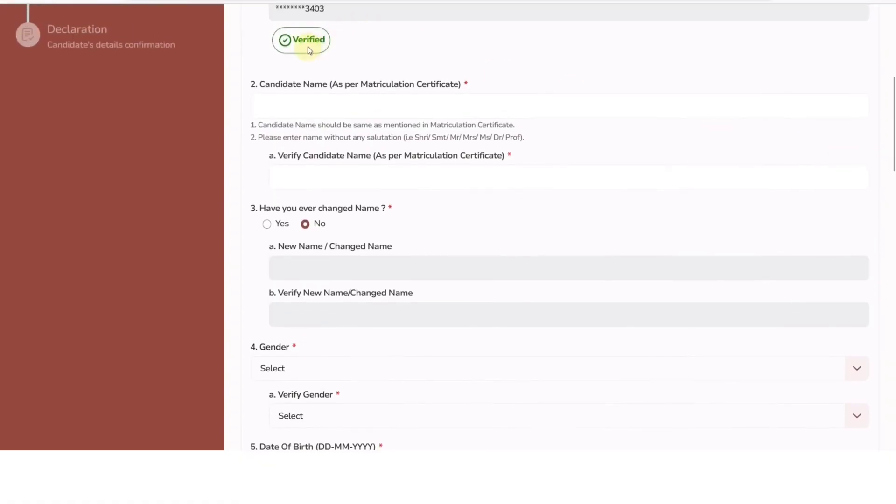
click(331, 114)
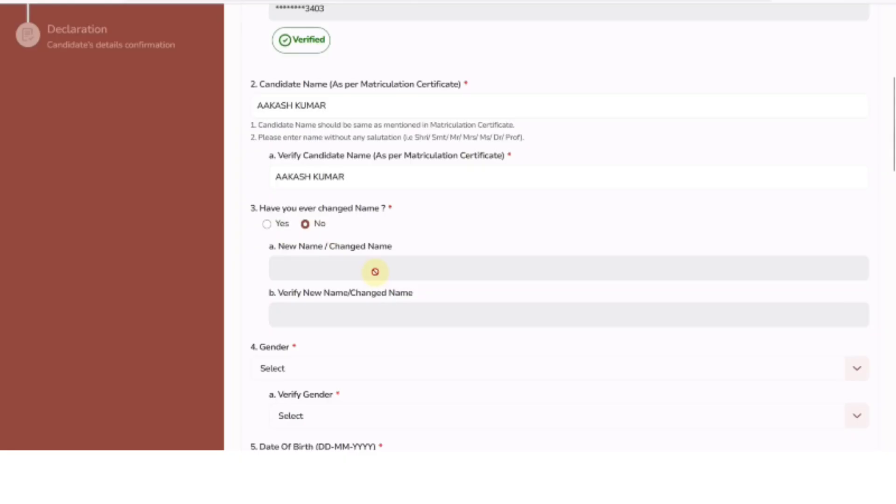
Scroll down past the completed candidate name fields toward Gender
scroll(369, 268, down, 3)
Set both Gender and Verify Gender to Male
click(296, 235)
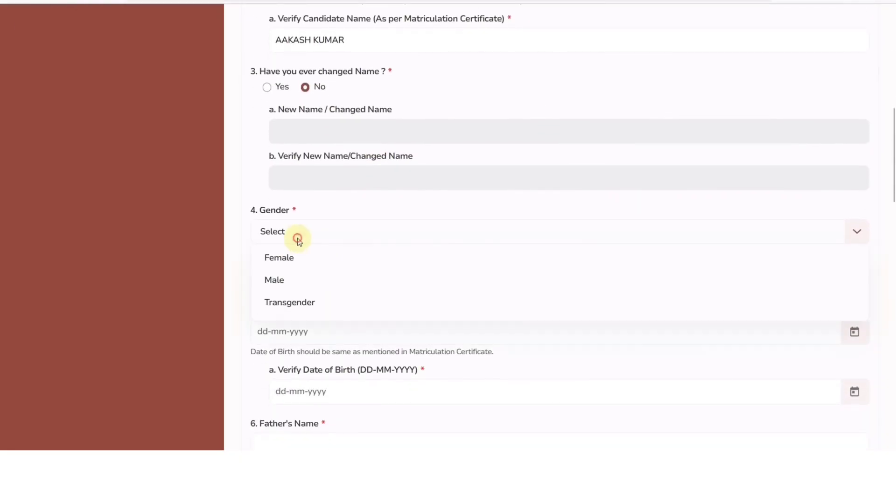
click(294, 280)
click(290, 278)
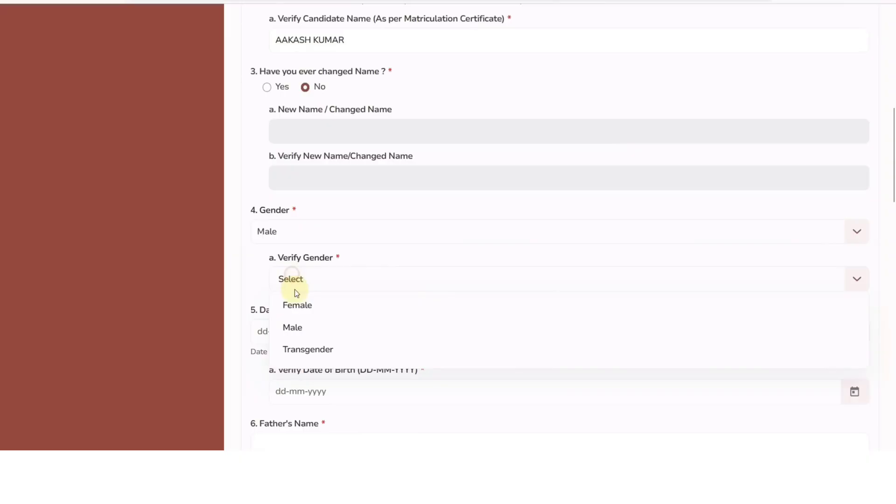
click(300, 326)
Pick 09-03-2000 as Date of Birth and start the Verify Date of Birth year picker
scroll(349, 315, down, 3)
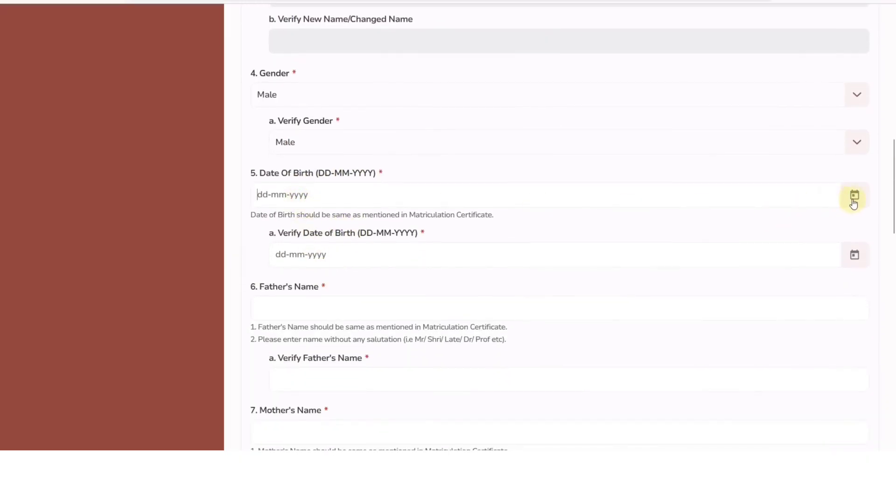
click(854, 195)
click(336, 238)
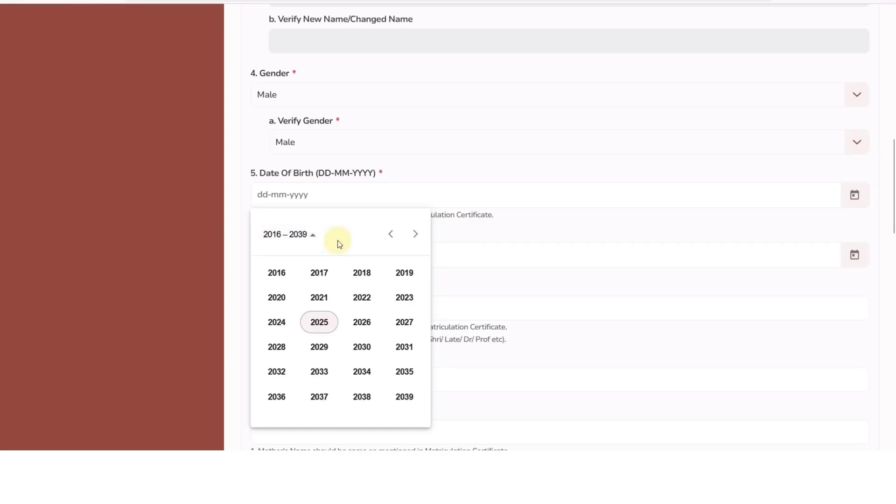
click(391, 233)
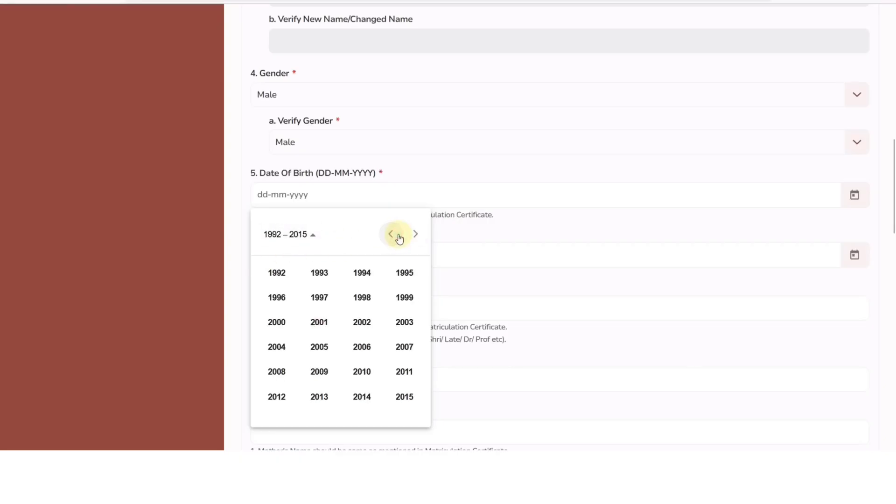
click(276, 322)
click(362, 299)
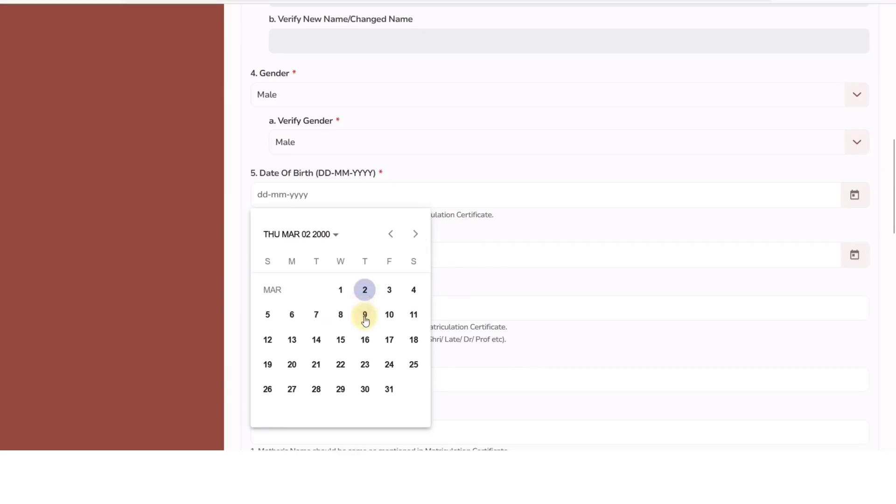
click(364, 314)
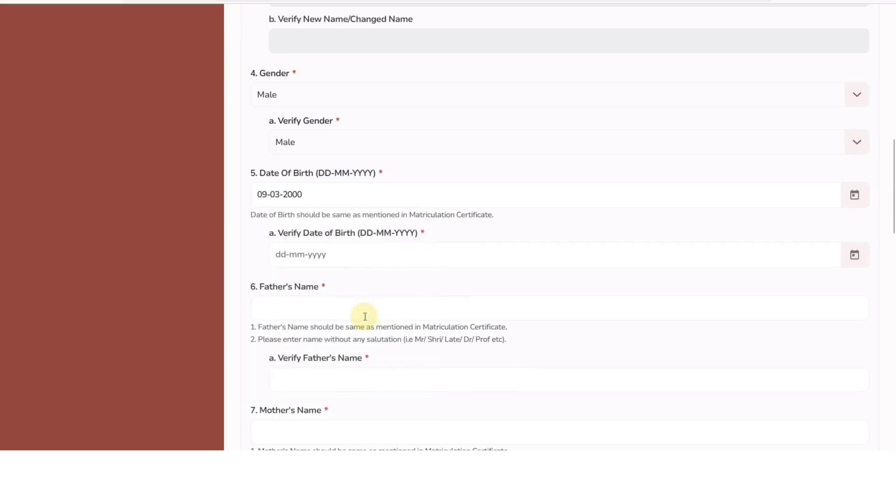
click(854, 255)
click(332, 55)
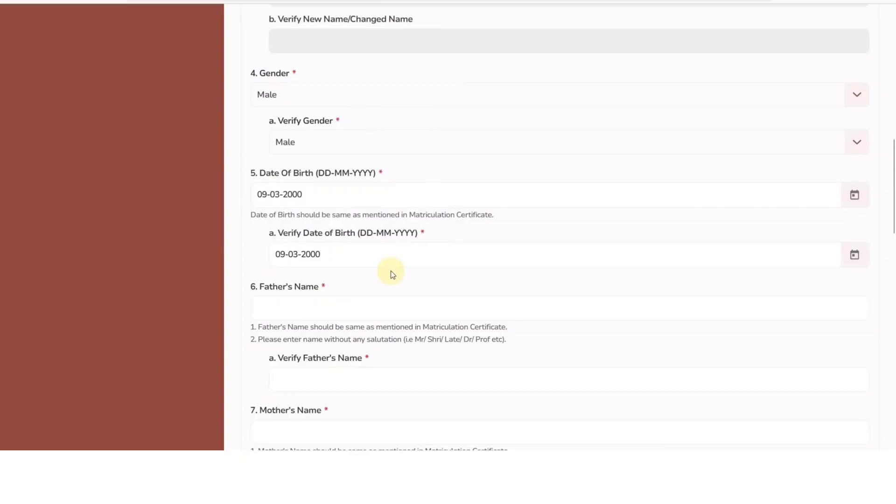
Fill in the father's name and its verification field
scroll(391, 273, down, 3)
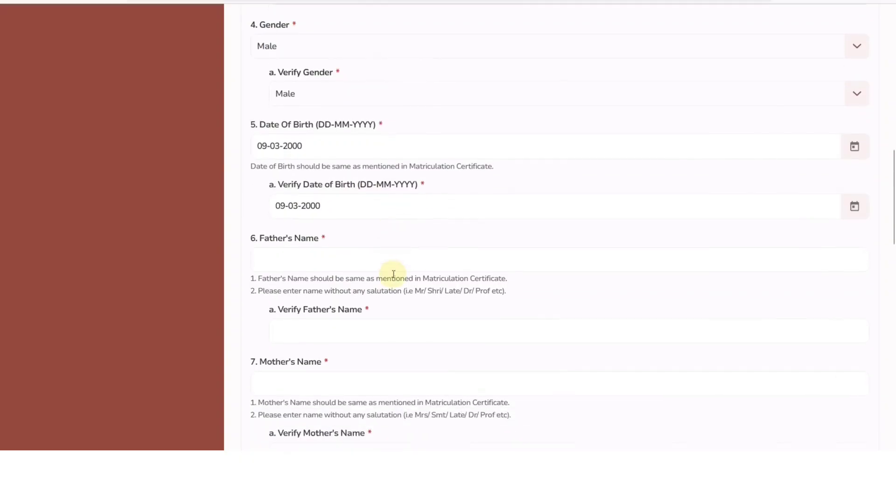
click(291, 179)
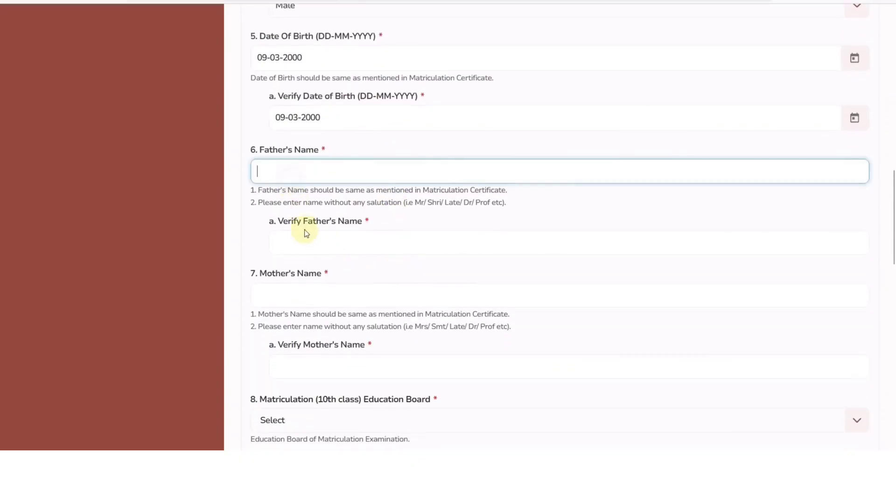
click(308, 242)
scroll(317, 242, down, 2)
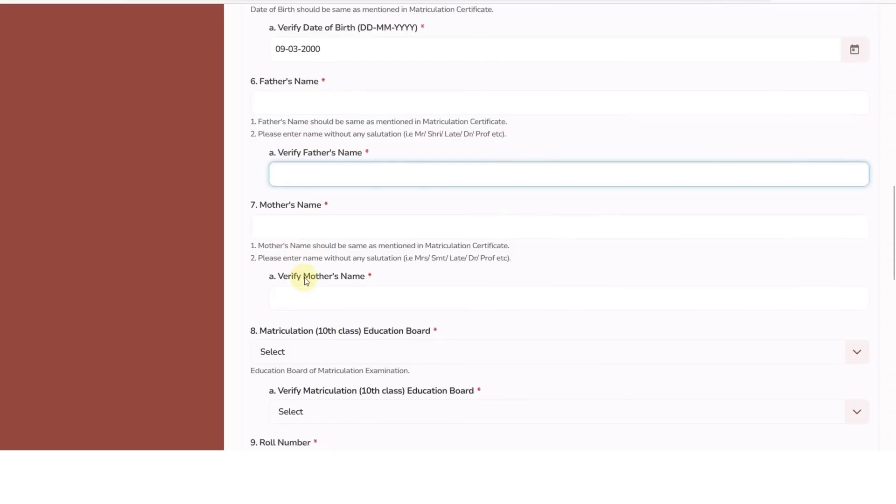
scroll(304, 280, down, 2)
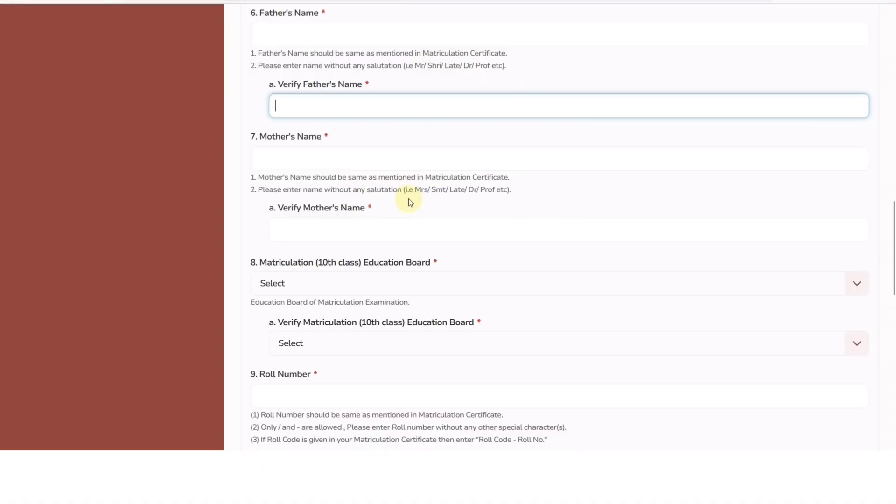
scroll(407, 198, down, 4)
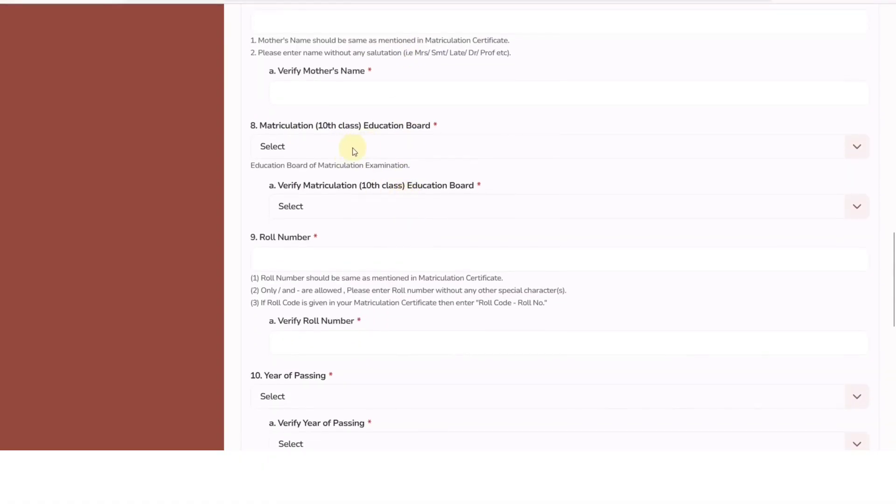
Choose Board of Secondary Education, Rajasthan in both matriculation board dropdowns
click(351, 148)
scroll(346, 197, down, 2)
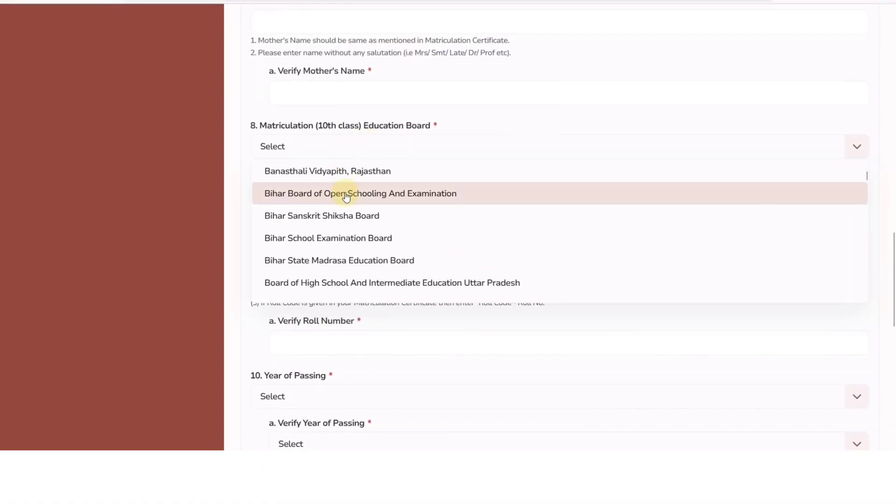
scroll(347, 197, down, 2)
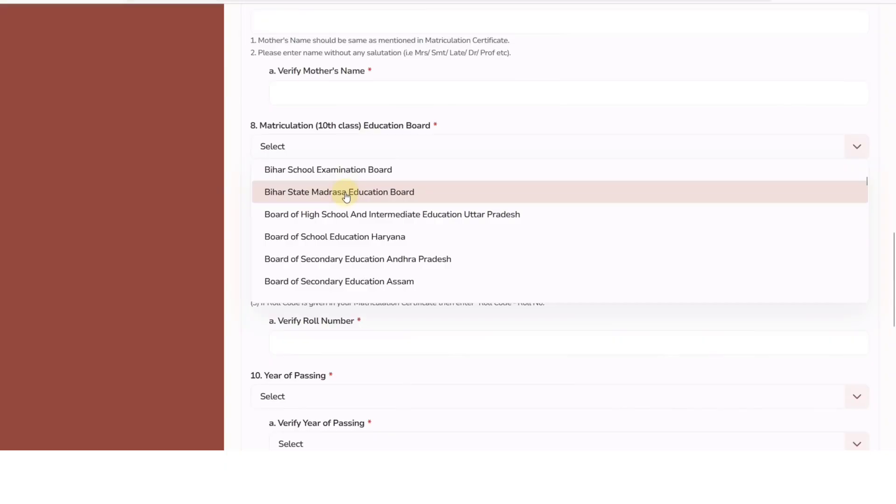
scroll(346, 197, down, 2)
scroll(345, 191, down, 2)
click(346, 189)
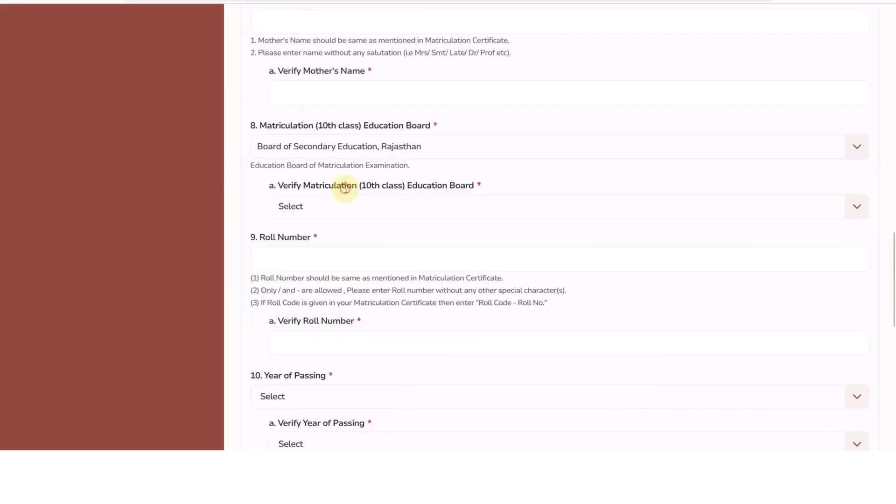
click(335, 204)
scroll(382, 280, down, 6)
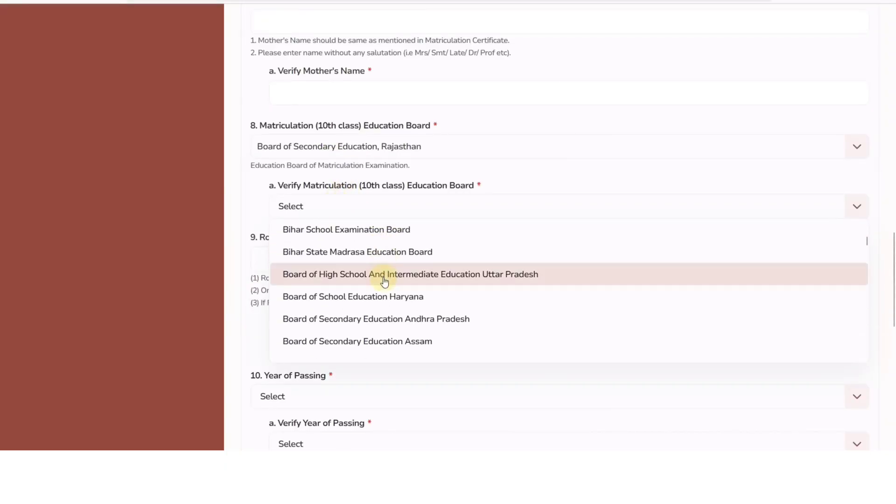
click(387, 317)
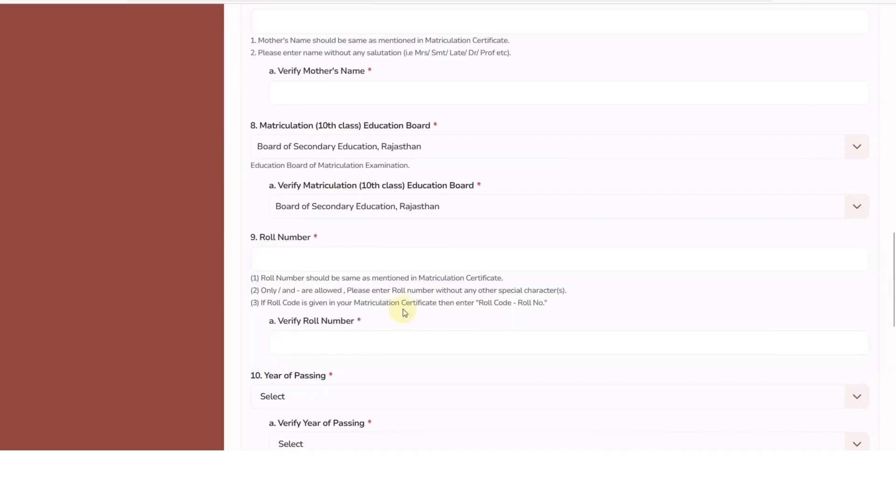
Set the matriculation Year of Passing to 2017, confirmed in both fields
scroll(417, 289, down, 2)
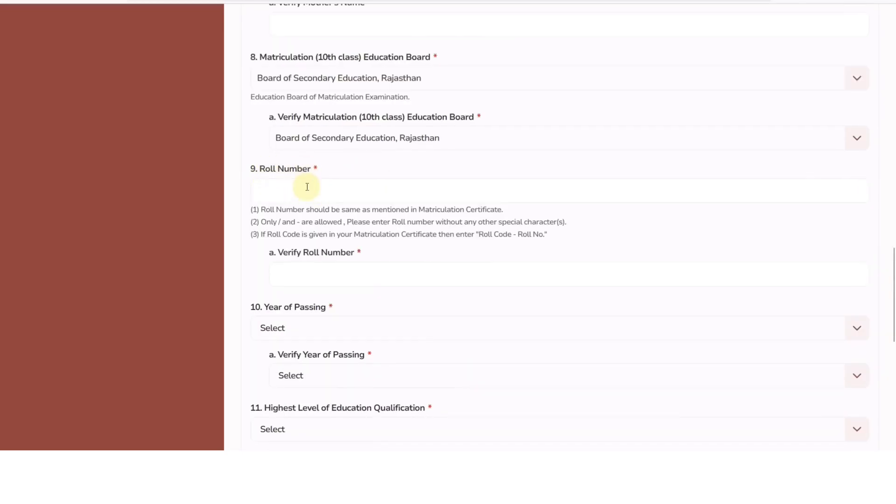
drag(430, 209, 480, 209)
click(274, 191)
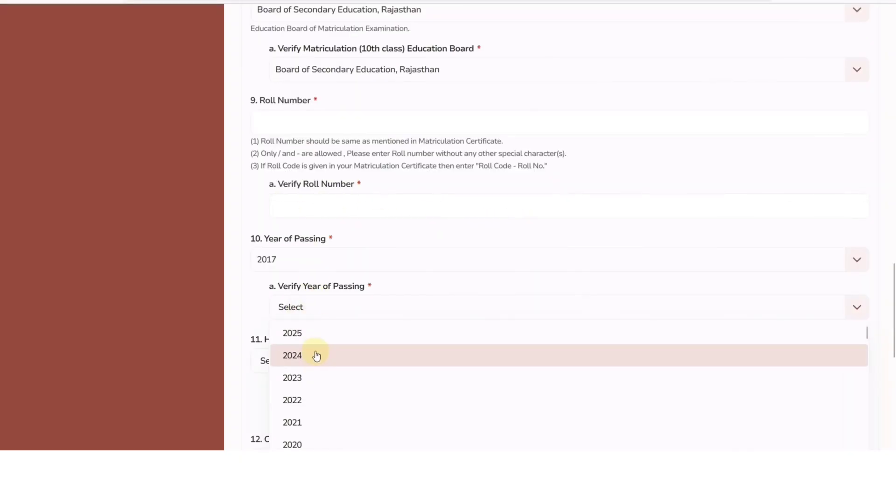
scroll(314, 365, down, 2)
scroll(314, 365, down, 2)
click(310, 374)
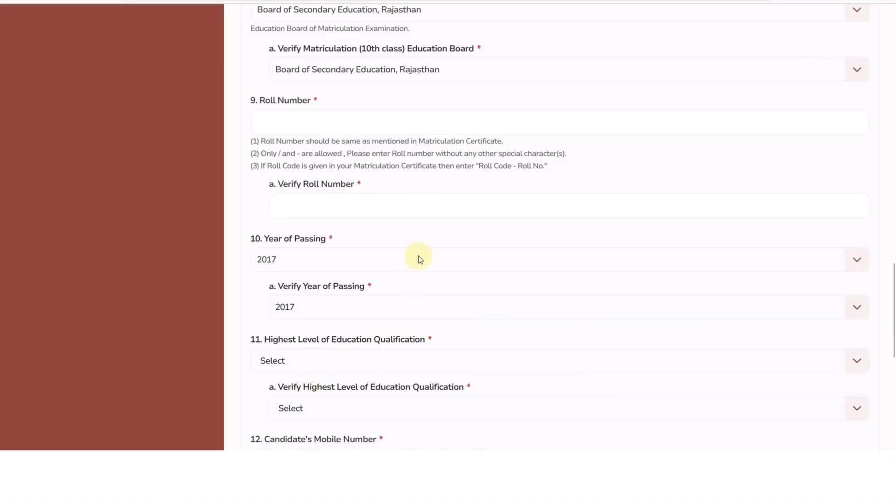
scroll(419, 259, down, 2)
scroll(419, 259, down, 2)
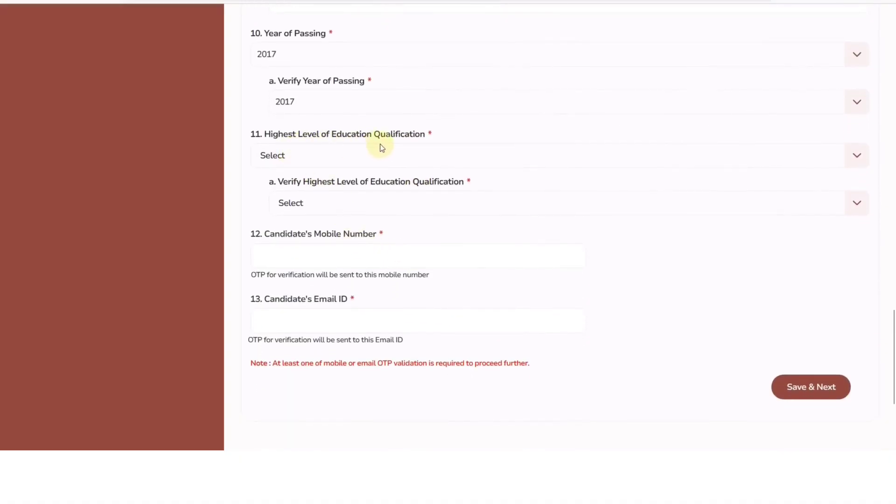
Set the highest educational qualification to Graduation
click(300, 161)
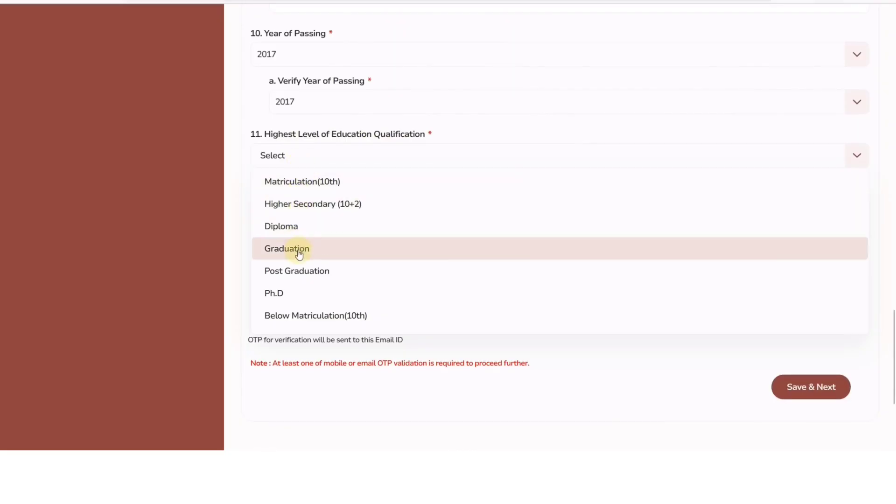
click(322, 204)
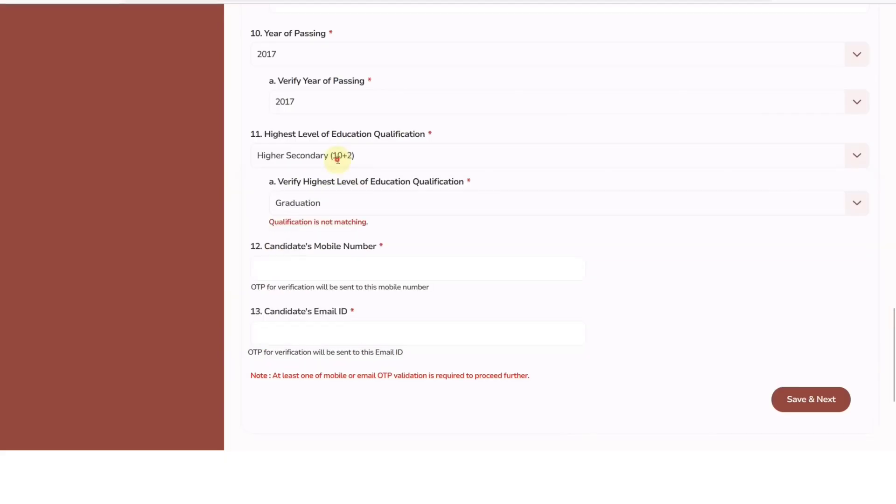
click(336, 154)
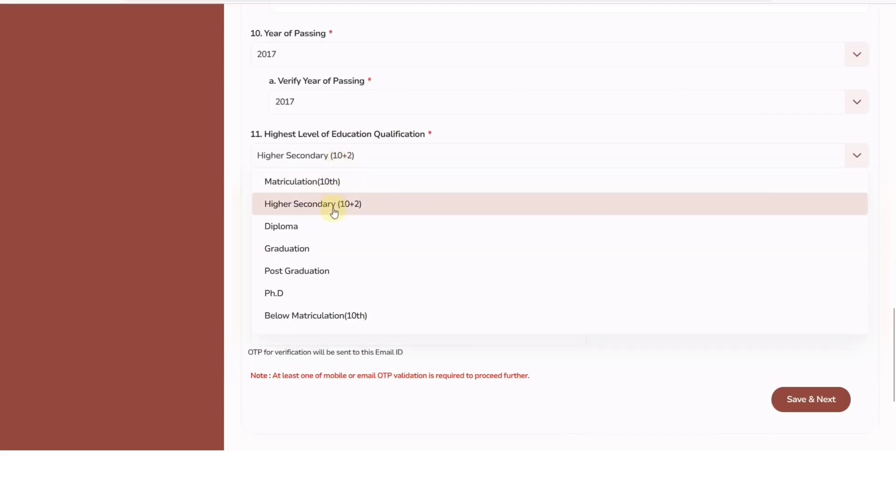
click(328, 247)
scroll(327, 240, down, 3)
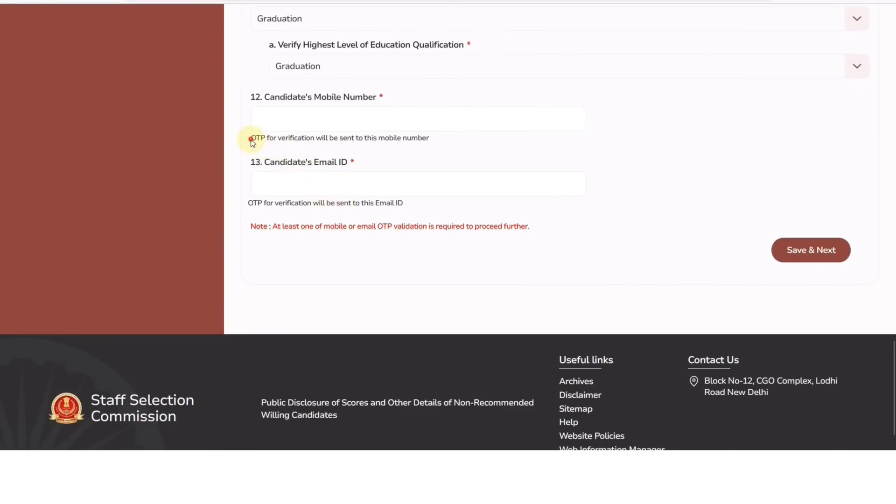
drag(251, 139, 296, 138)
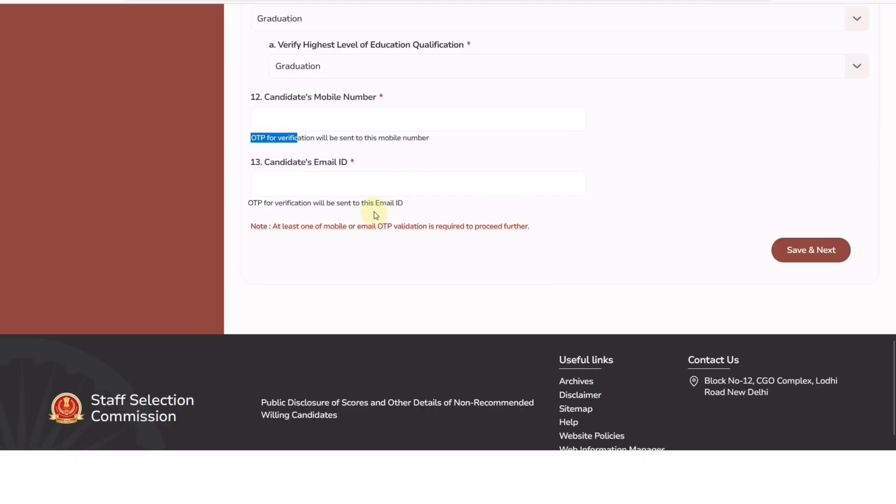
click(362, 250)
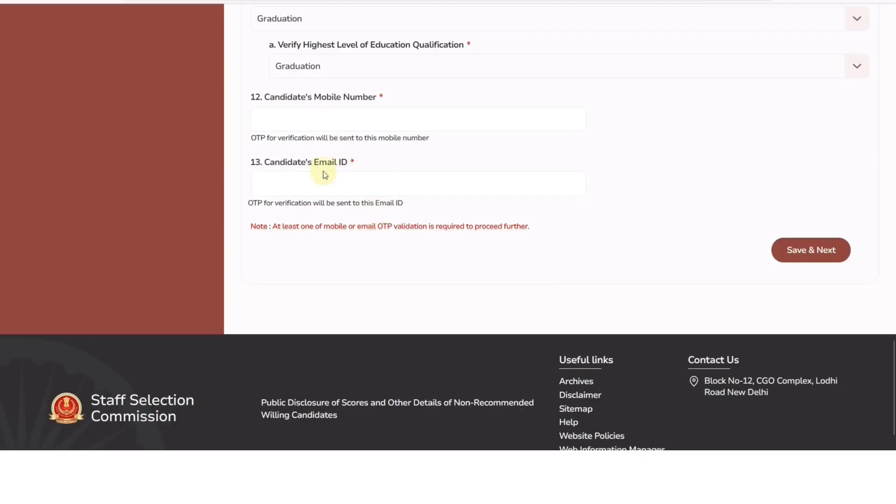
Enter the mobile number and e-mail address for validation
click(311, 123)
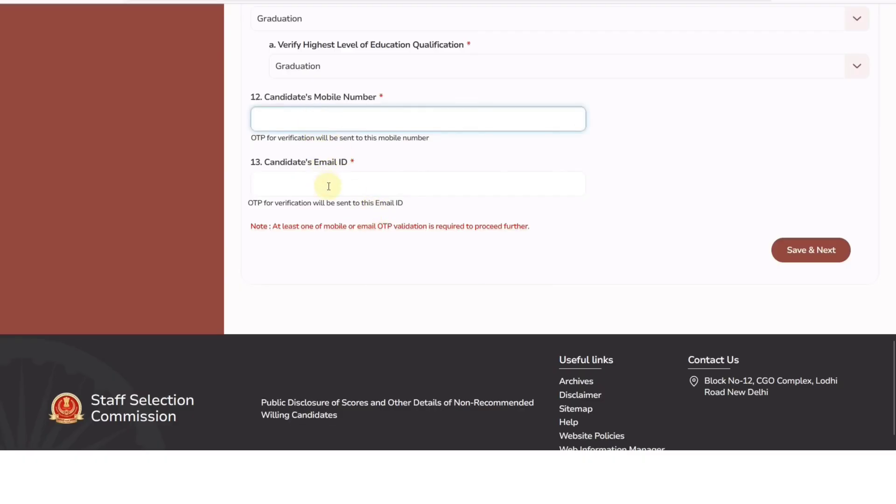
click(366, 252)
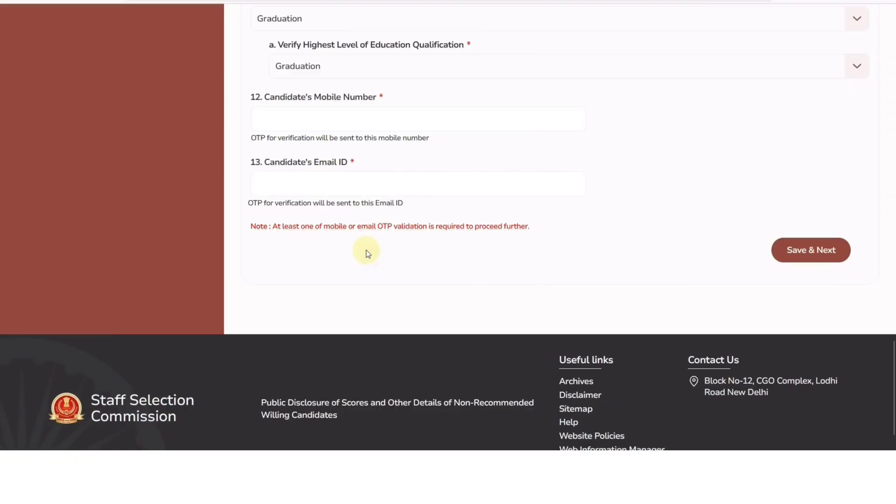
click(296, 122)
click(305, 186)
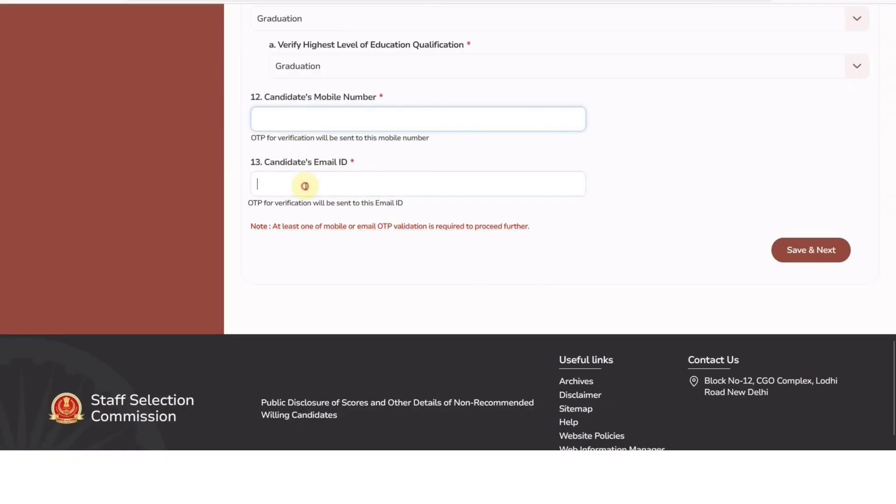
click(334, 255)
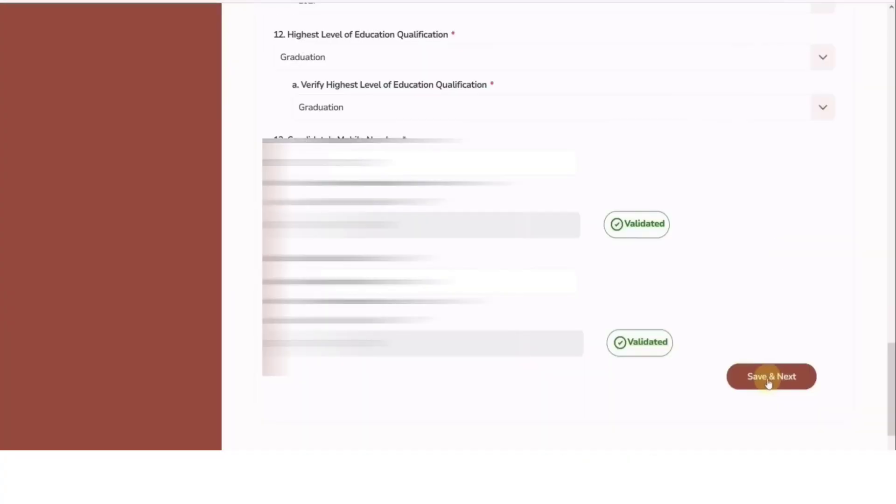
Save the basic details, get the registration number, and continue to password creation
click(769, 379)
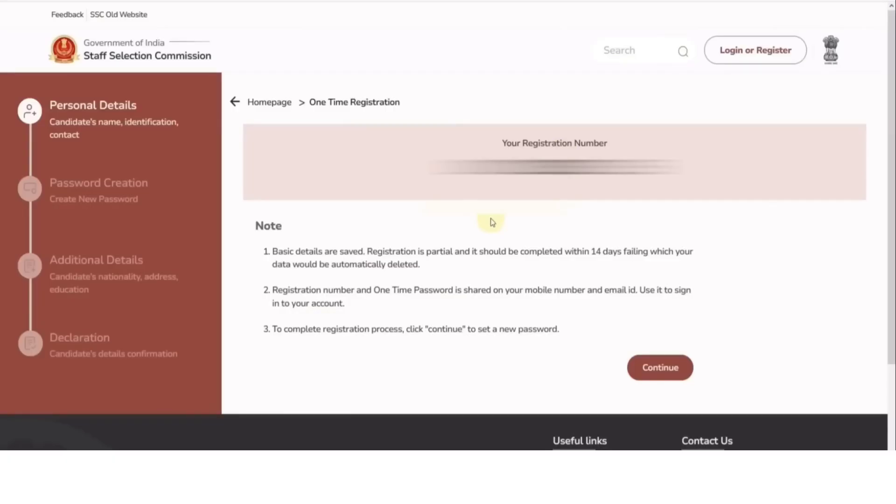
click(651, 371)
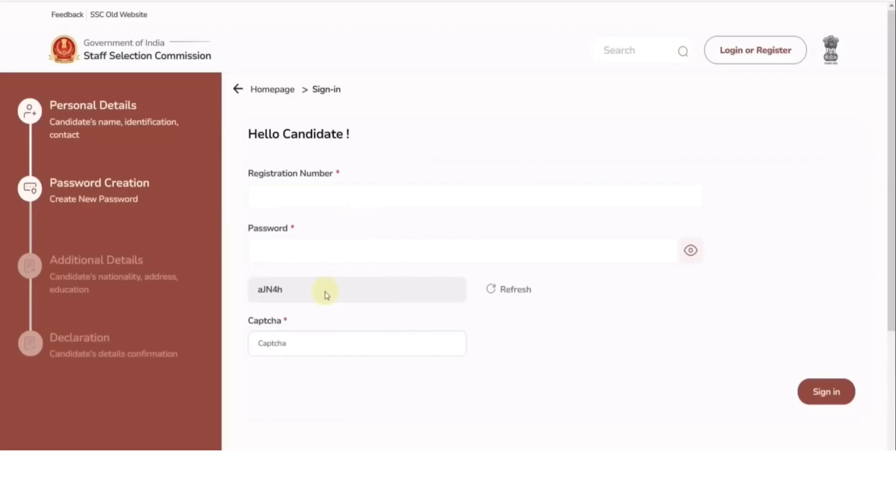
Fill in the captcha and a new account password shown in plain text, then save
click(334, 340)
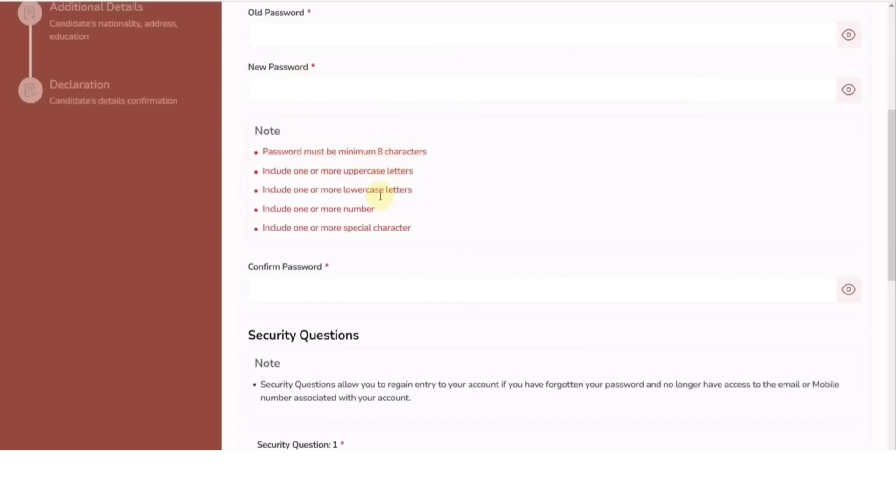
click(848, 90)
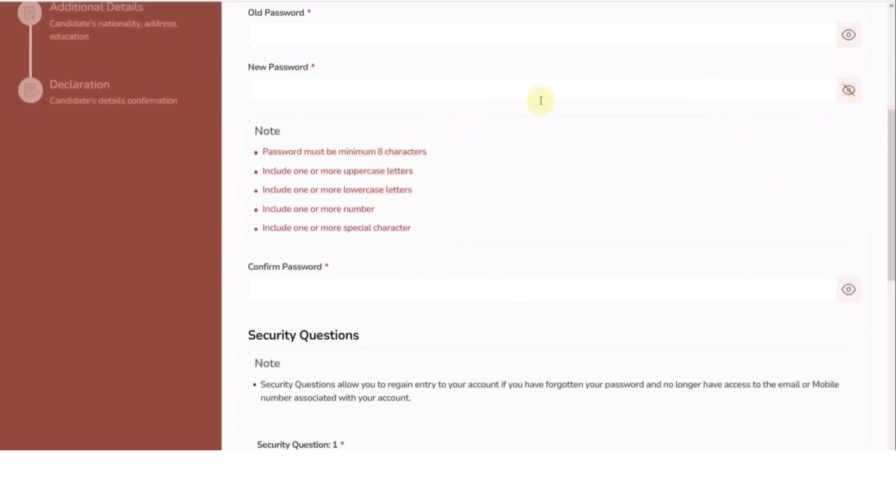
click(460, 90)
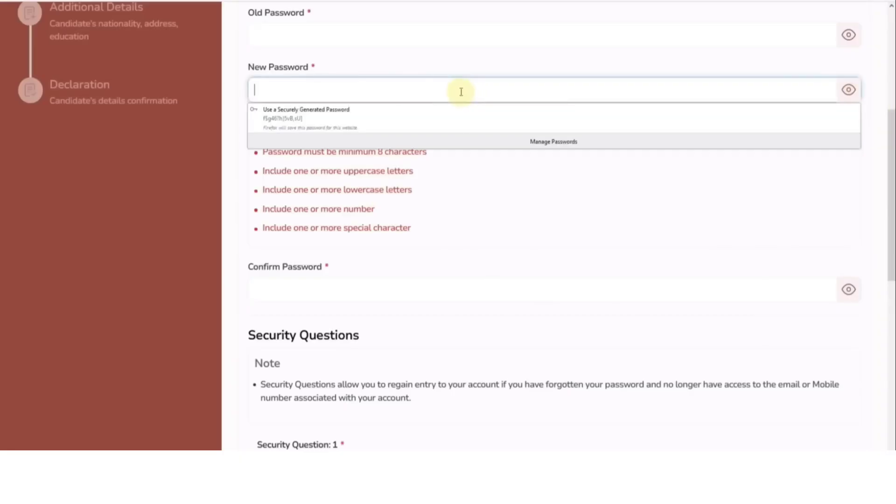
text(P)
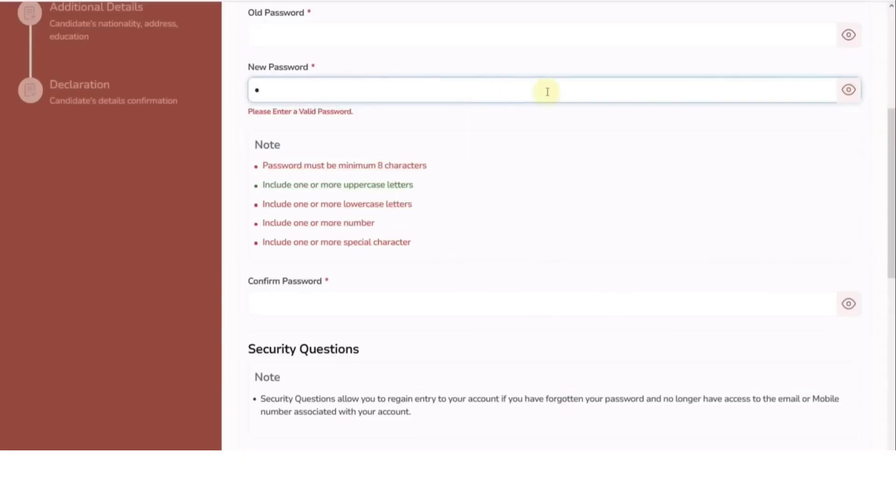
click(850, 91)
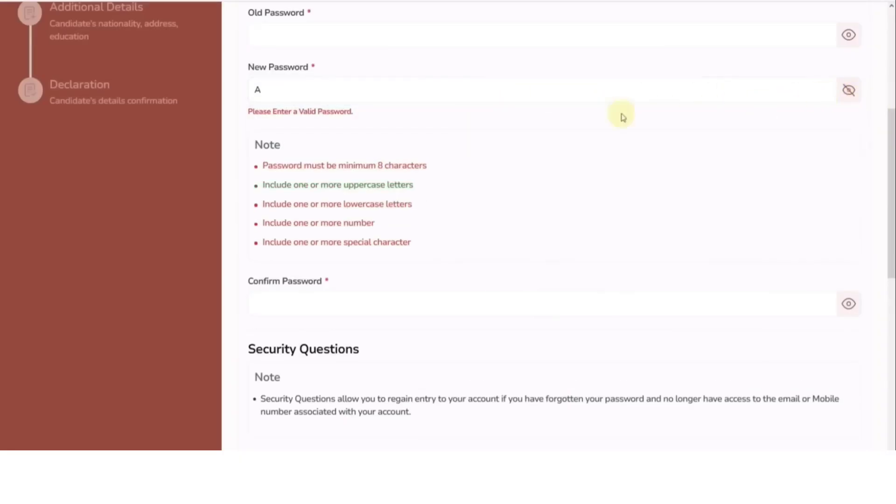
text(s)
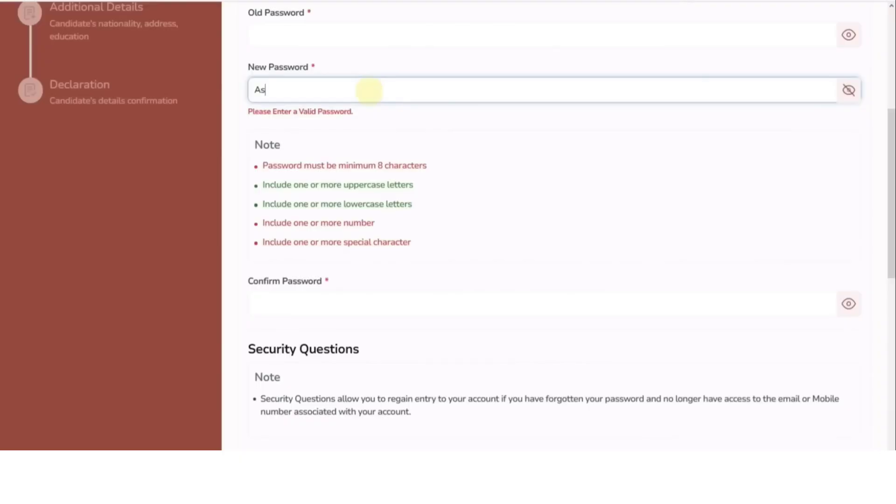
text(hu)
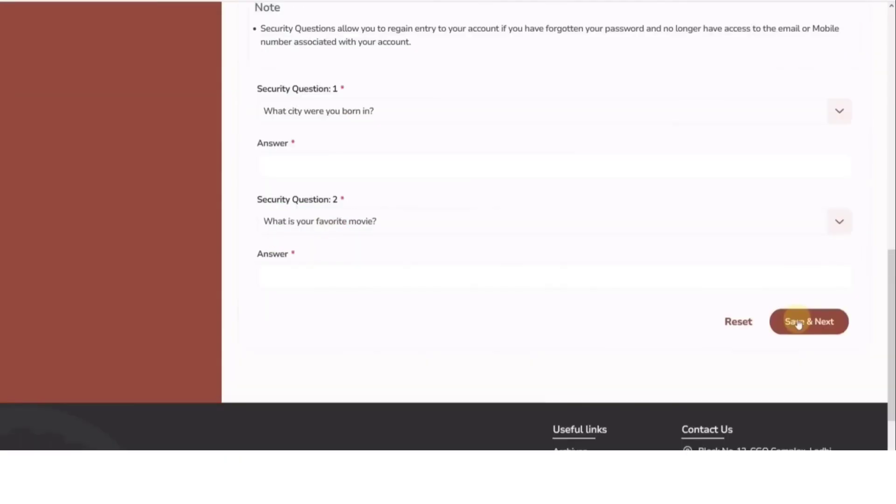
click(801, 321)
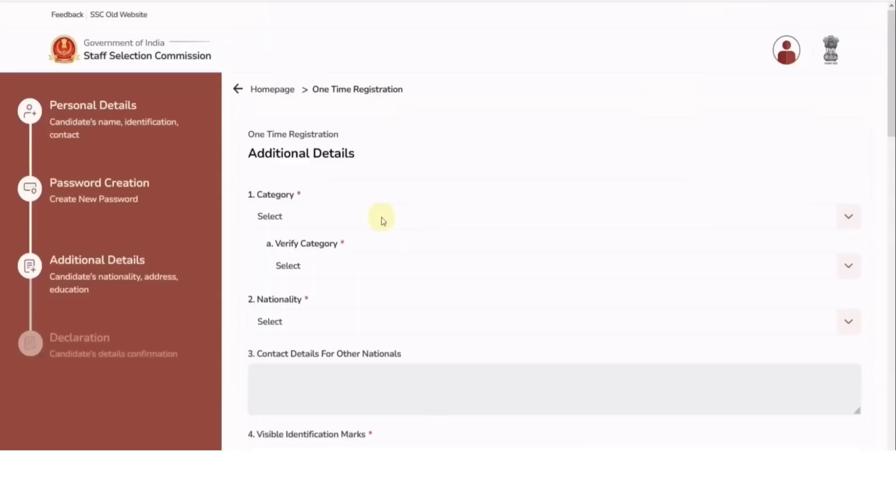
Set Category and Verify Category to SC and Nationality to Citizen Of India
scroll(382, 220, down, 2)
click(316, 154)
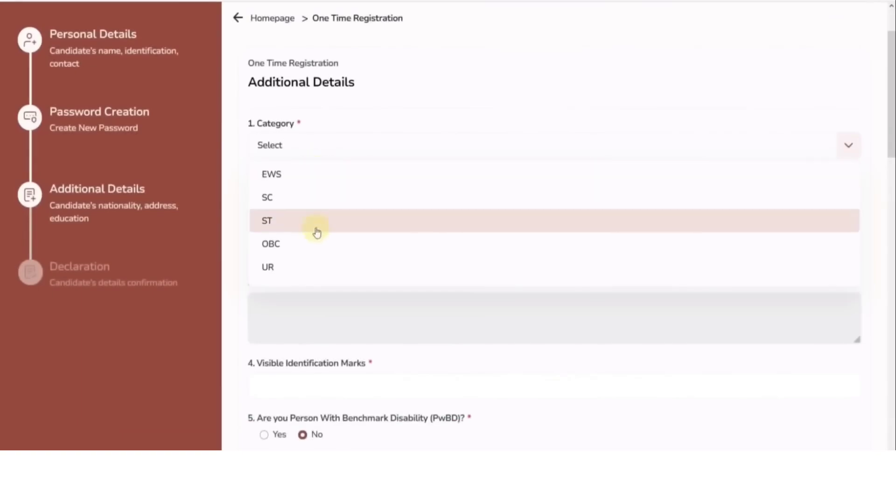
click(313, 205)
click(310, 196)
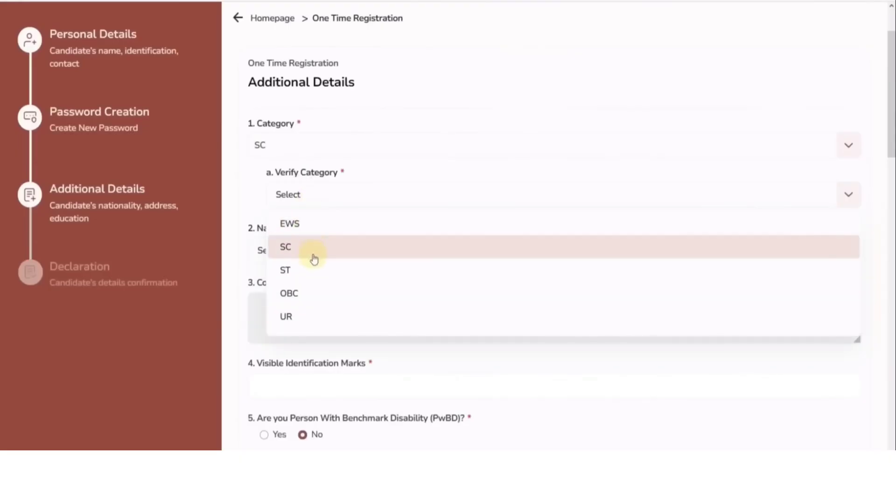
click(314, 250)
scroll(320, 216, down, 2)
click(309, 187)
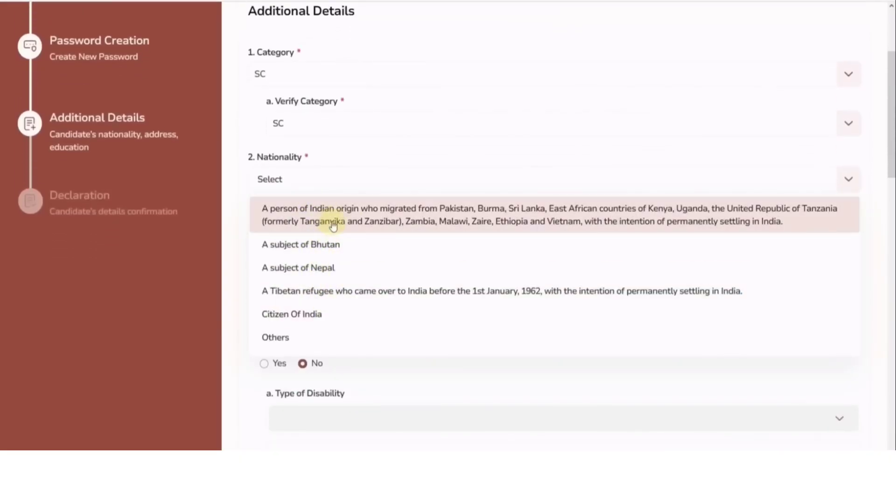
click(334, 312)
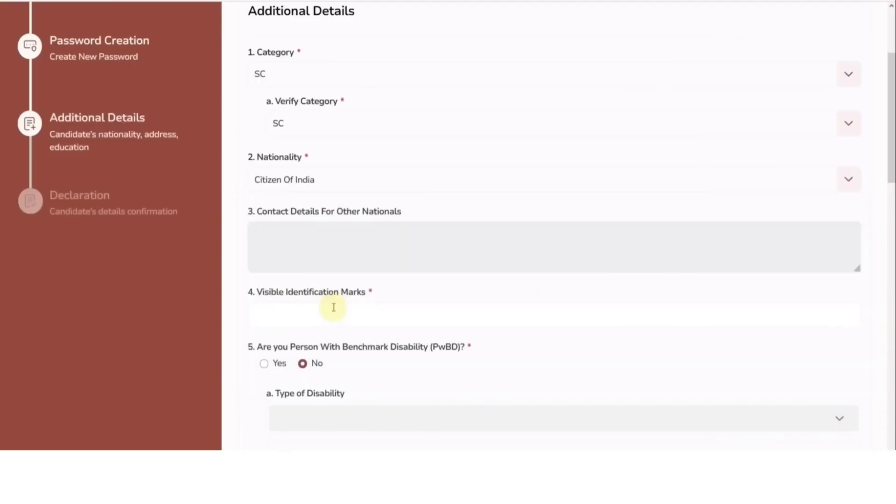
Enter NO MARK as the identification mark and answer No to the PwBD question
scroll(410, 266, down, 4)
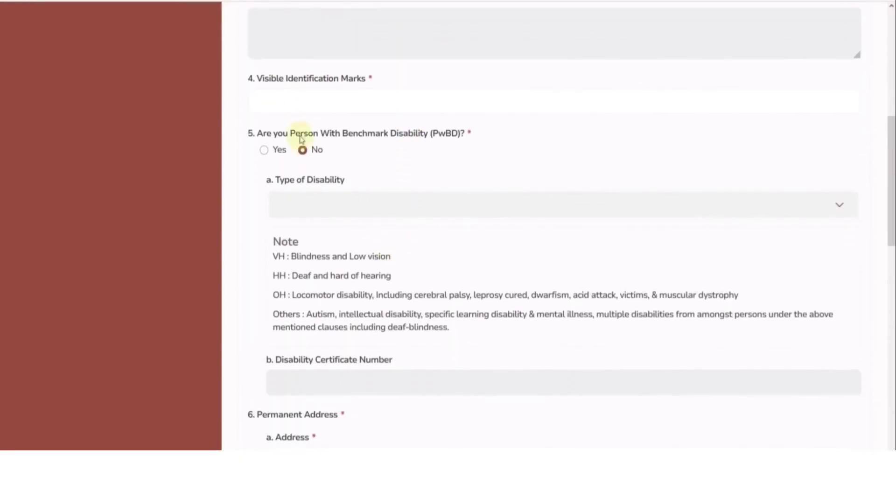
click(299, 106)
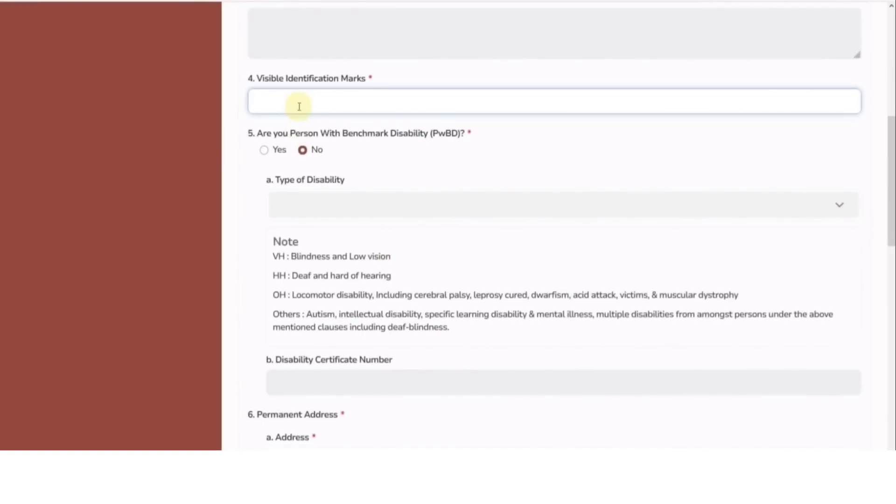
text(NO MARK)
click(263, 150)
scroll(369, 207, down, 1)
scroll(369, 206, down, 1)
click(338, 129)
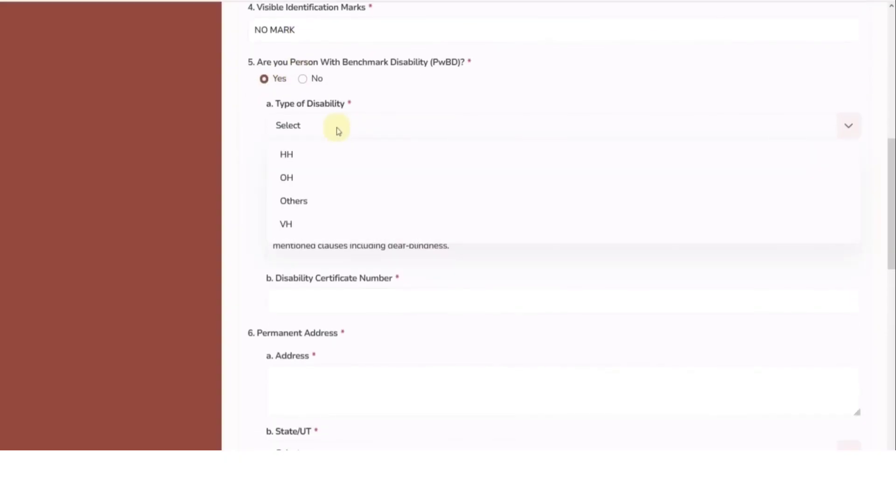
click(258, 178)
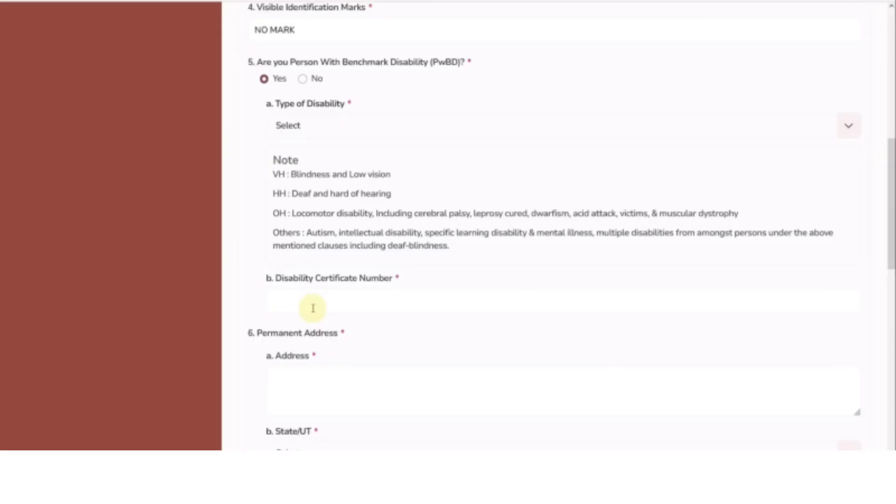
click(304, 79)
scroll(352, 165, down, 3)
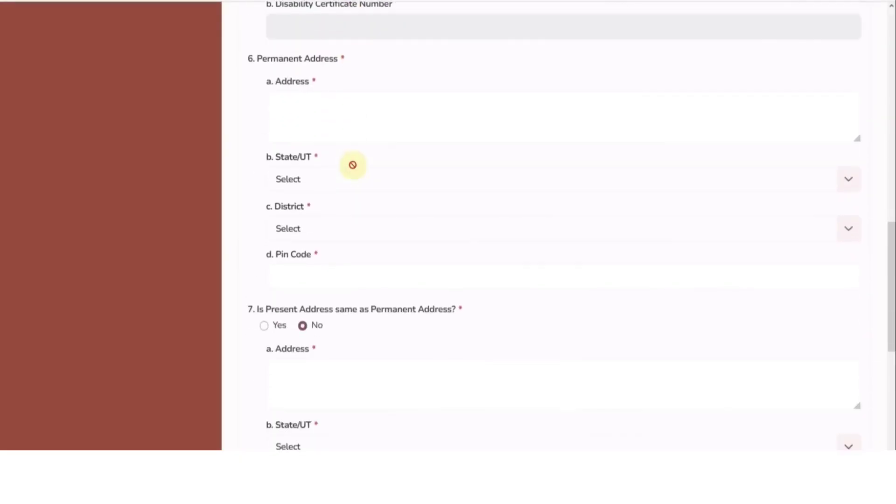
click(321, 125)
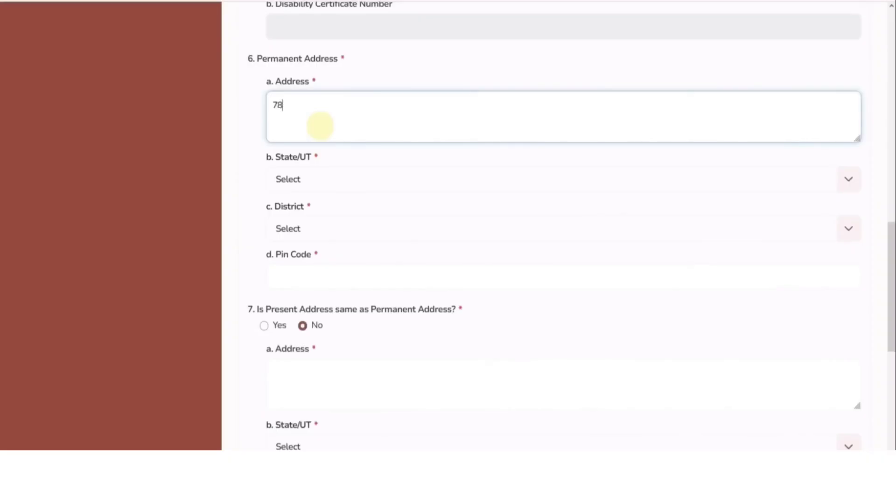
click(350, 177)
scroll(340, 262, down, 10)
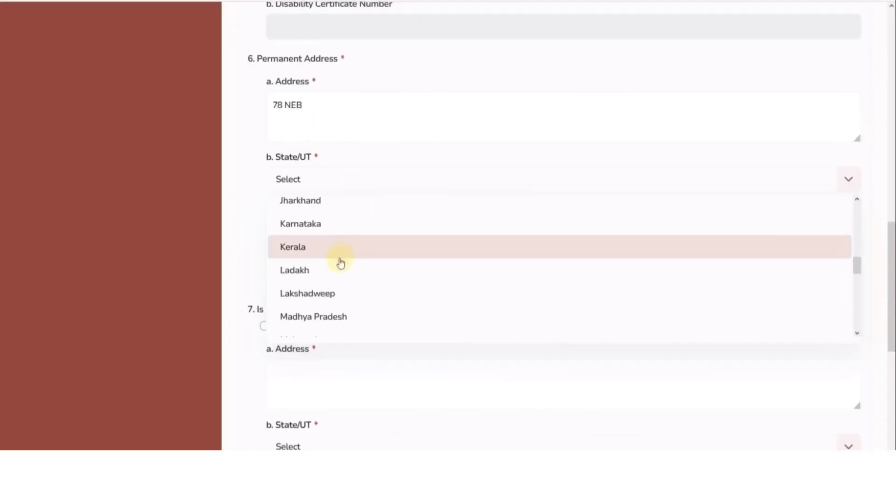
scroll(334, 289, down, 2)
click(330, 300)
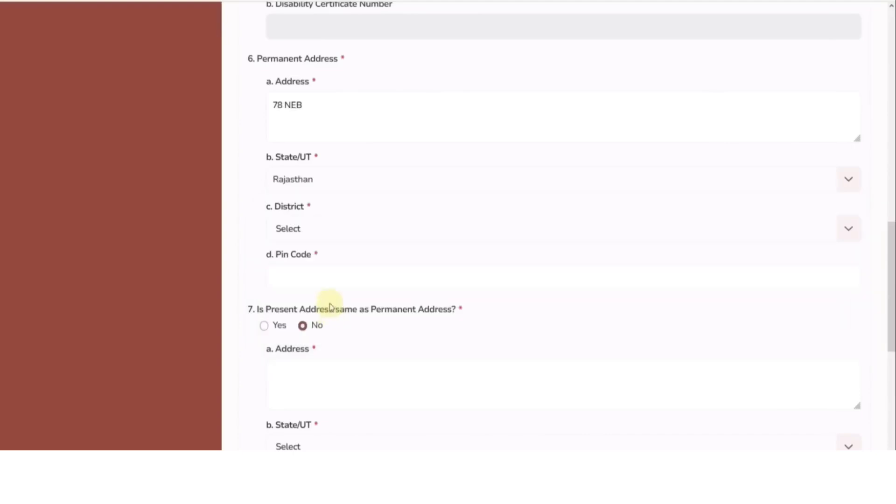
click(312, 230)
click(310, 280)
Add pin code 301001 and mark the present address as same as permanent
click(313, 275)
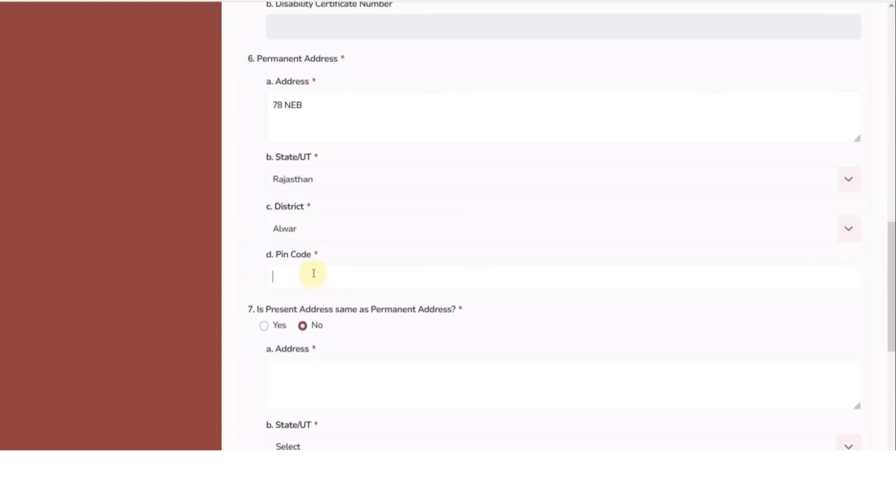
text(301001)
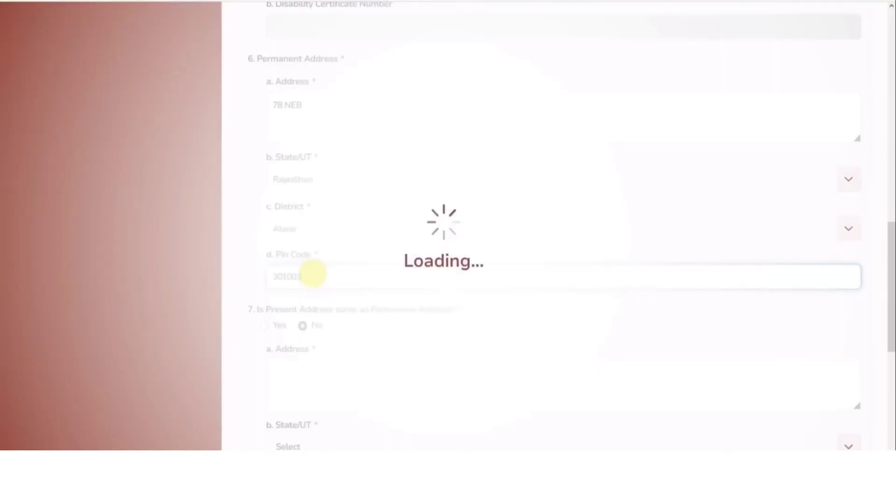
click(255, 266)
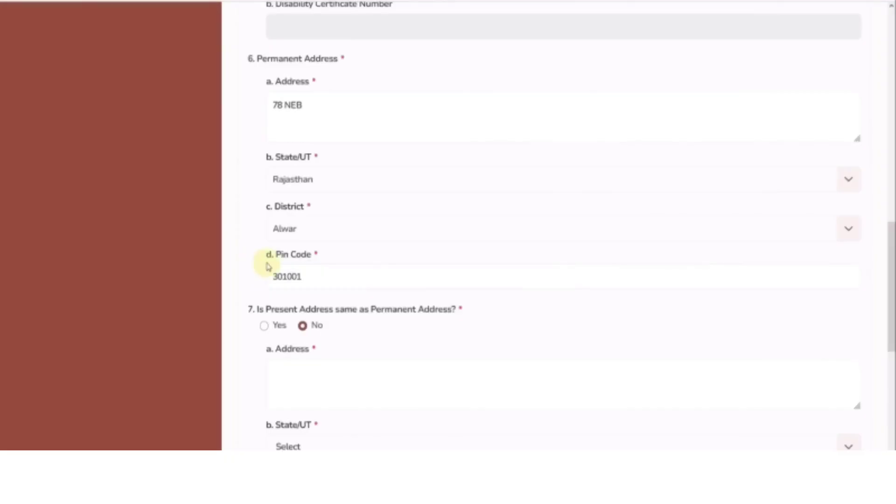
scroll(268, 267, down, 3)
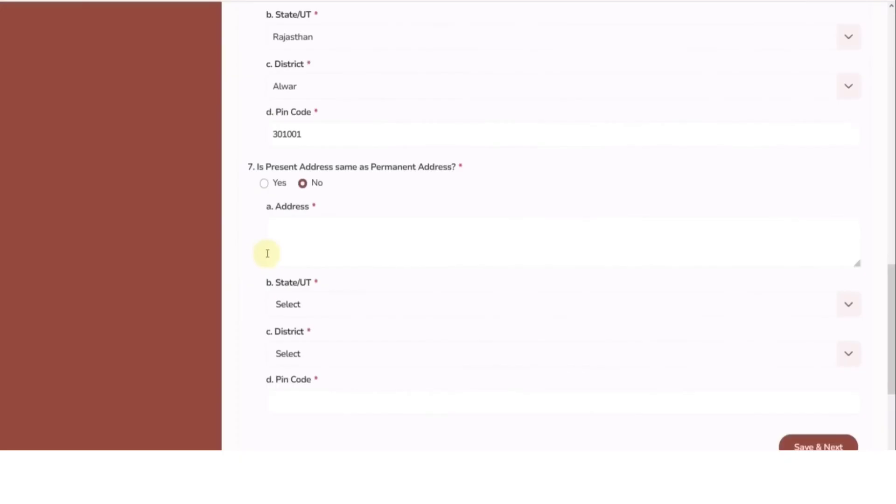
click(265, 184)
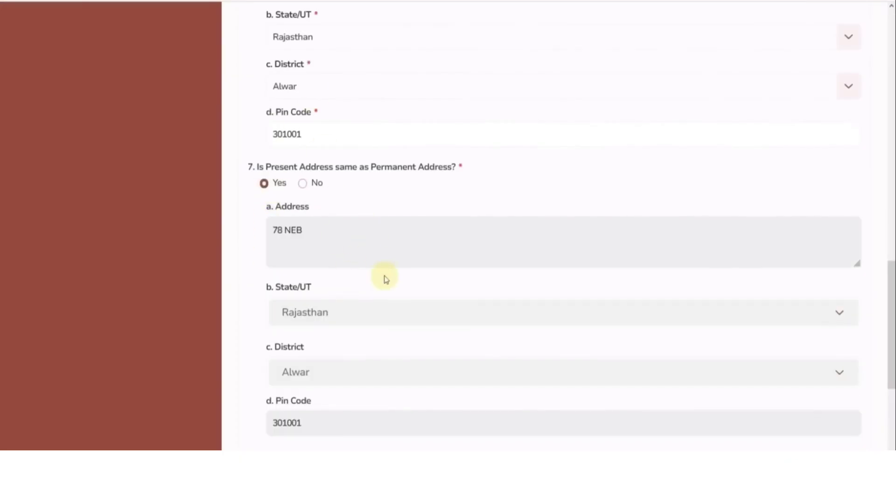
scroll(385, 278, down, 3)
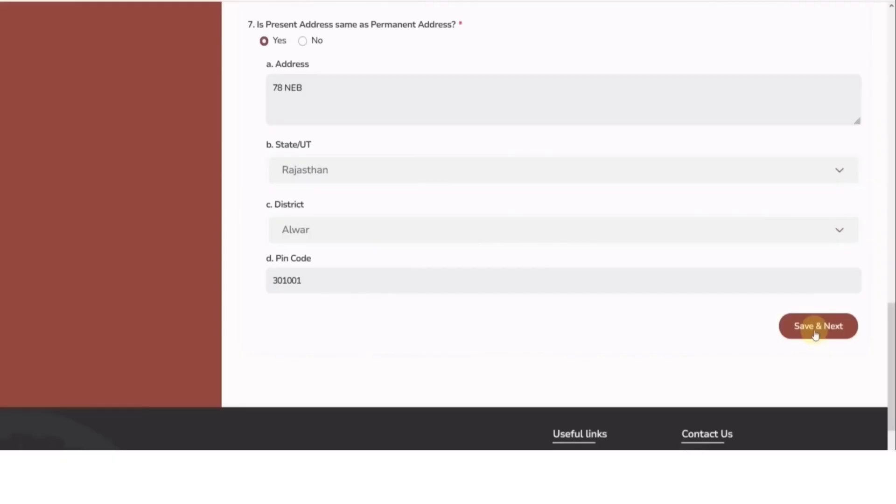
Save the additional details, tick I Agree on the declaration, and submit it with Declare
click(818, 326)
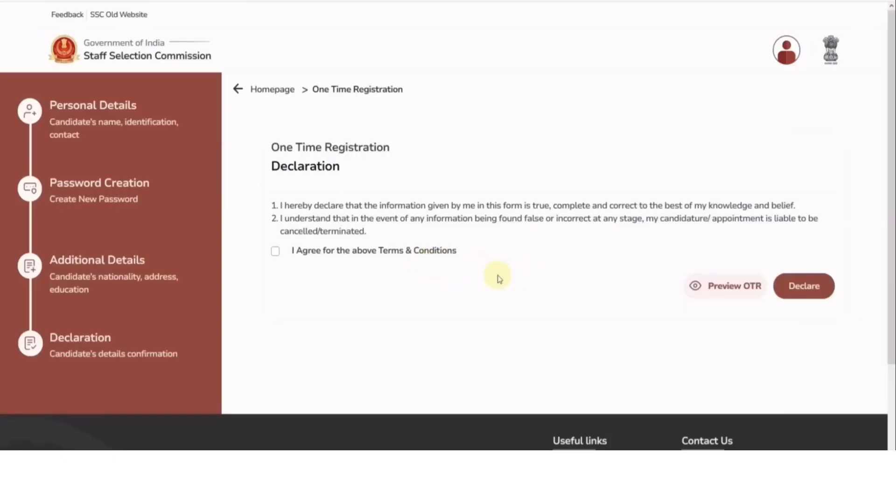
click(275, 252)
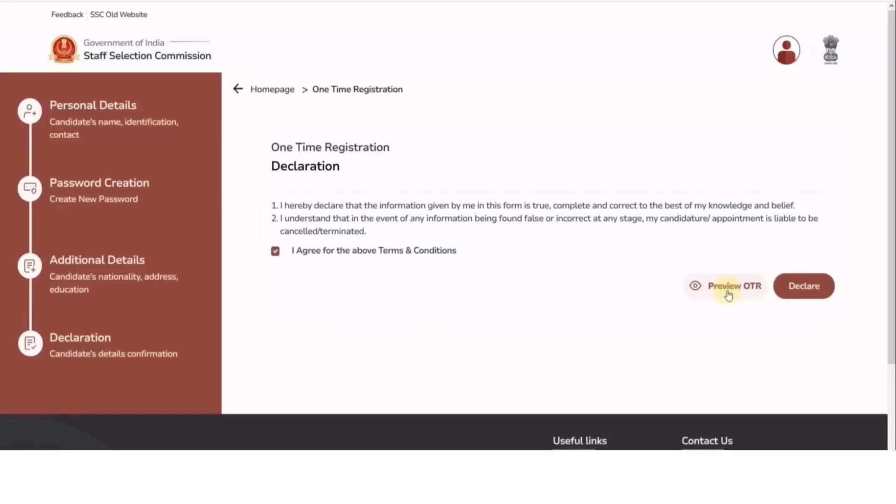
click(813, 294)
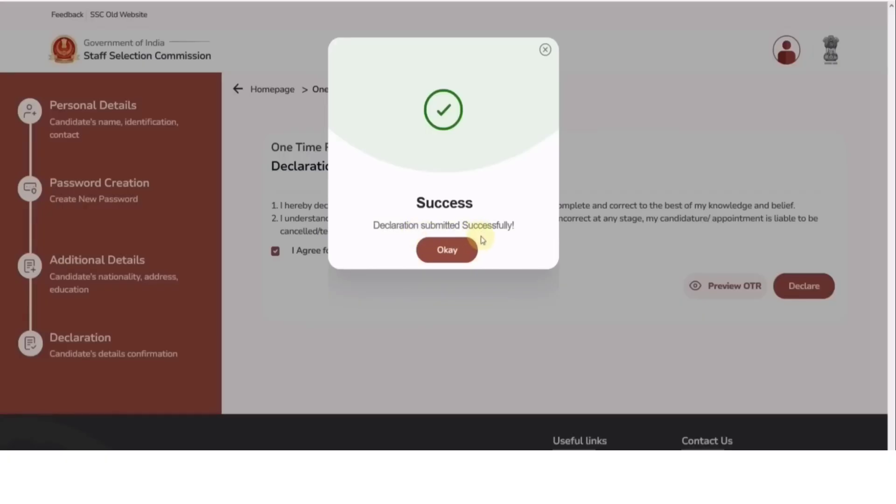
Dismiss the success message and start the Delhi Police Constable 2025 application, viewing its instructions
click(454, 254)
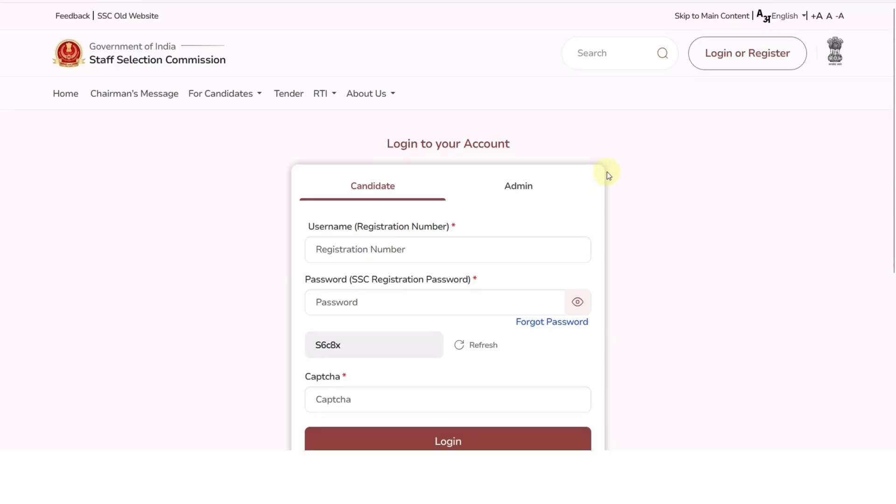
scroll(614, 174, down, 2)
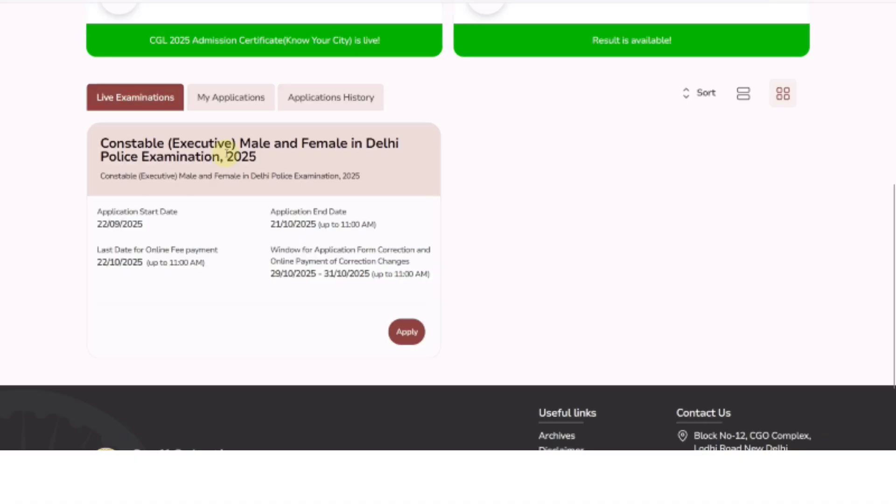
click(407, 332)
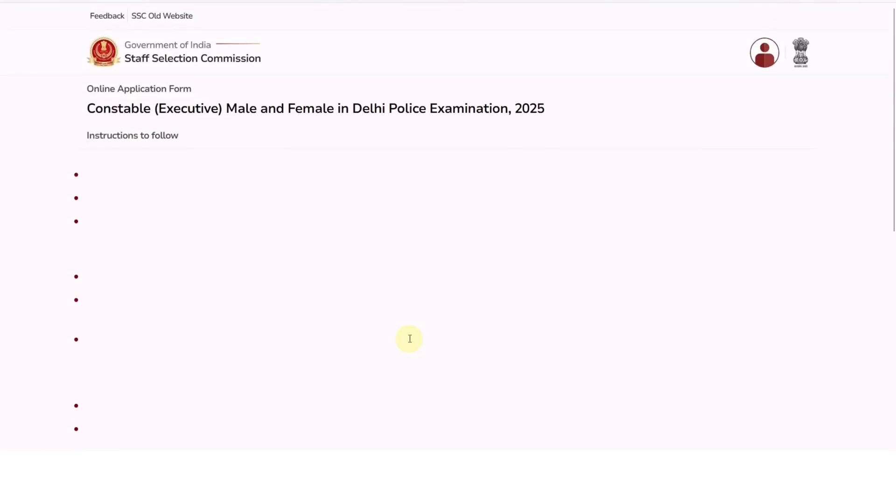
scroll(377, 276, down, 10)
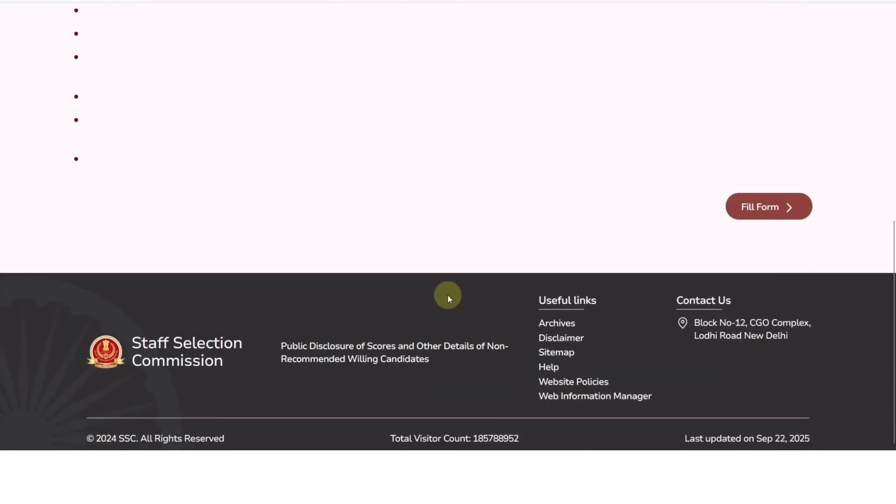
Start the application form and select Graduation as the highest educational qualification
click(766, 200)
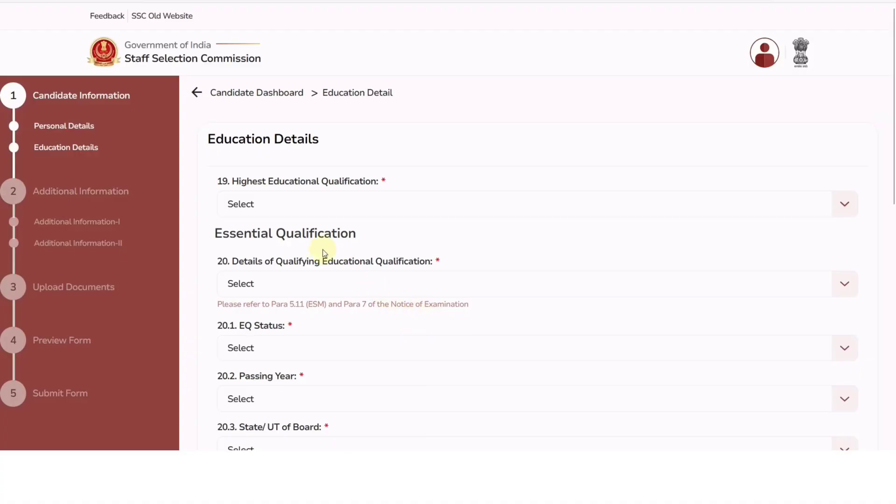
click(300, 213)
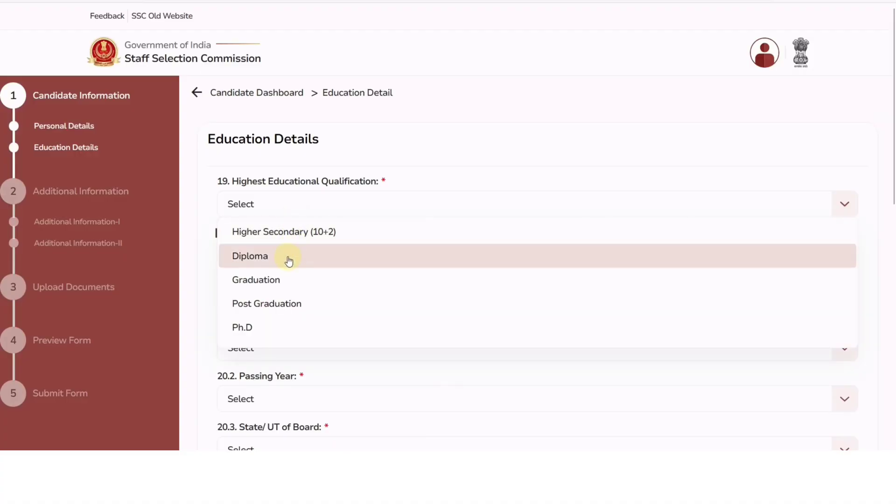
click(286, 289)
scroll(312, 223, down, 2)
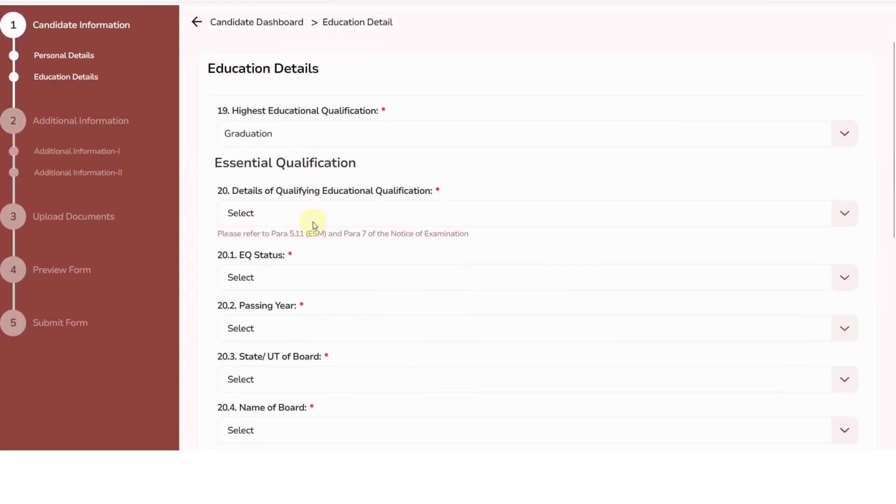
click(269, 212)
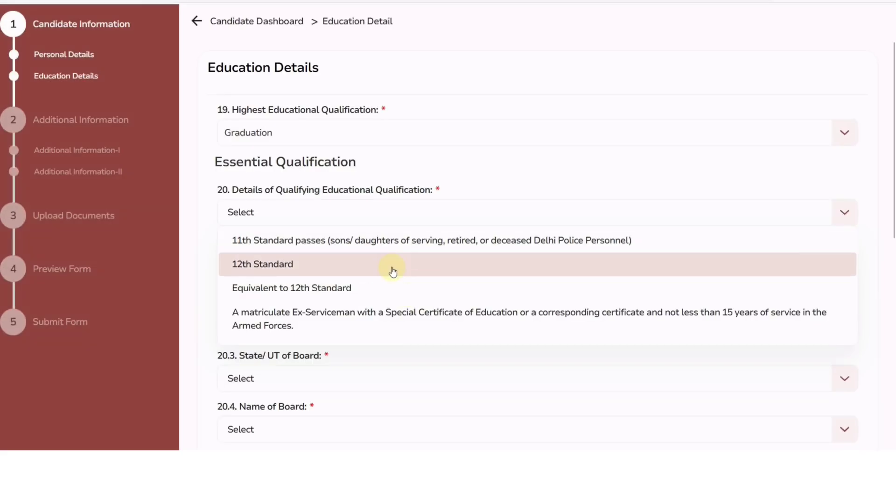
Choose 12th Standard, with EQ Status corrected to Passed and passing year to 2021
click(392, 269)
scroll(398, 265, down, 2)
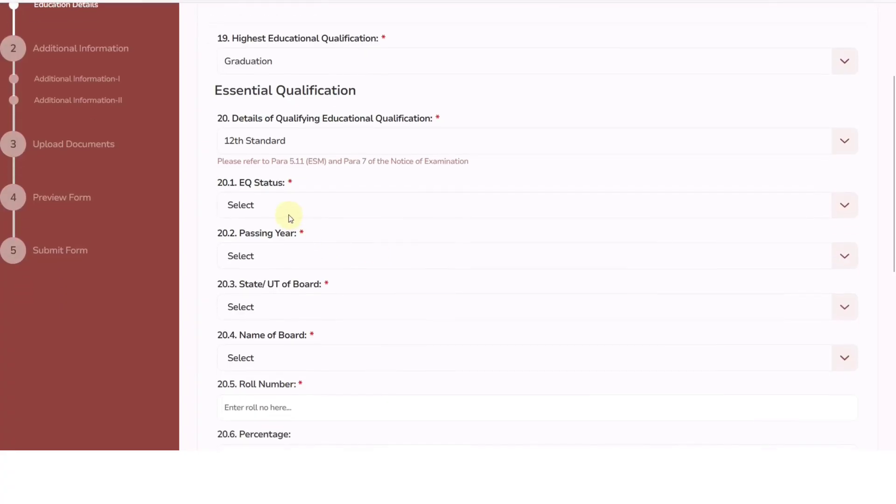
click(288, 210)
click(275, 256)
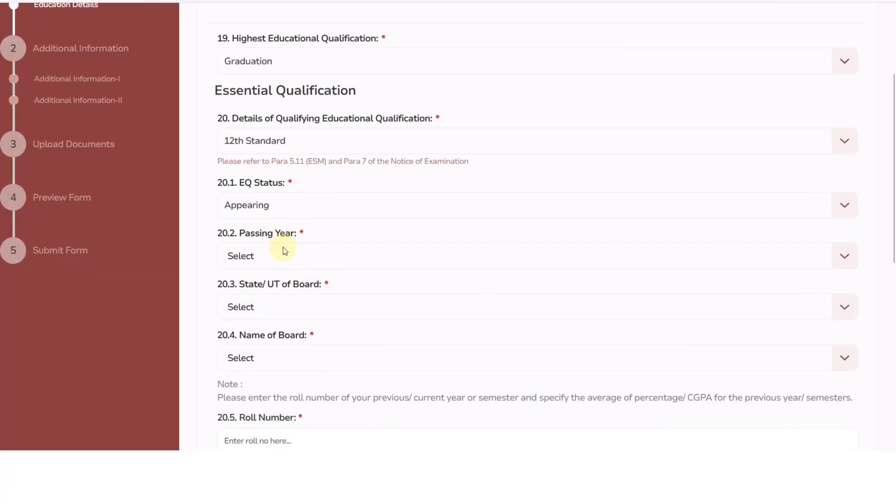
click(280, 257)
click(265, 283)
scroll(332, 288, down, 2)
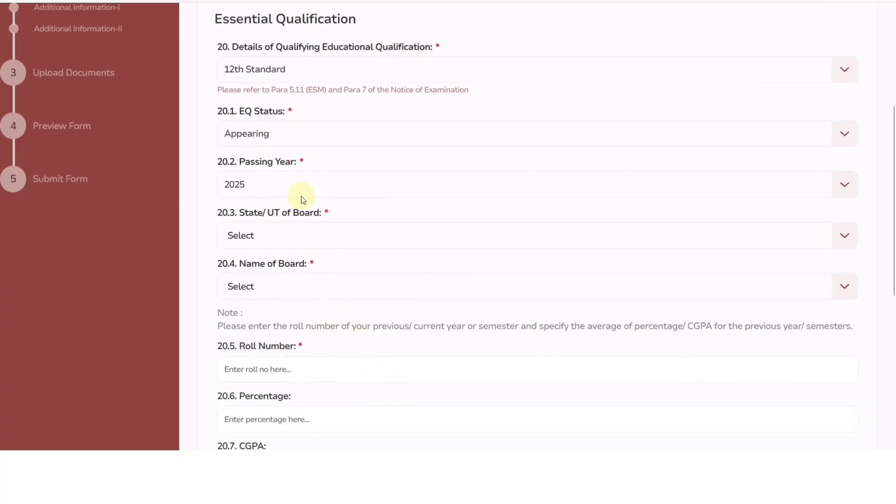
click(262, 135)
click(264, 164)
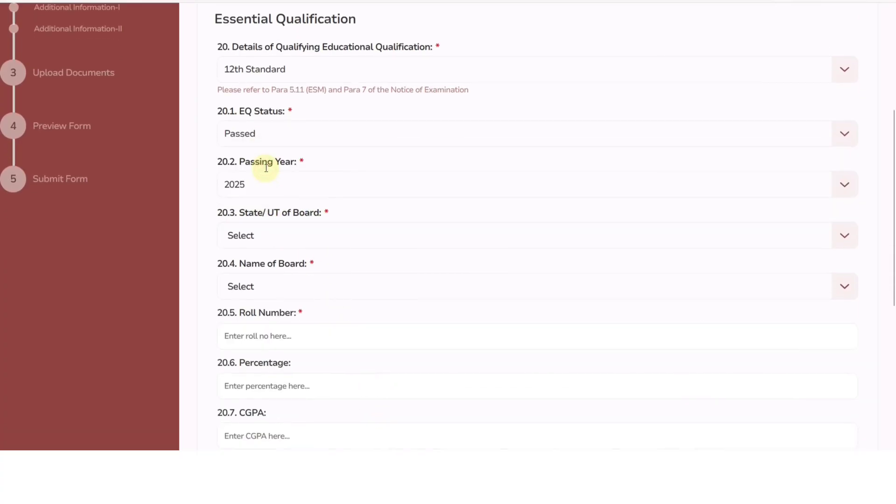
click(269, 187)
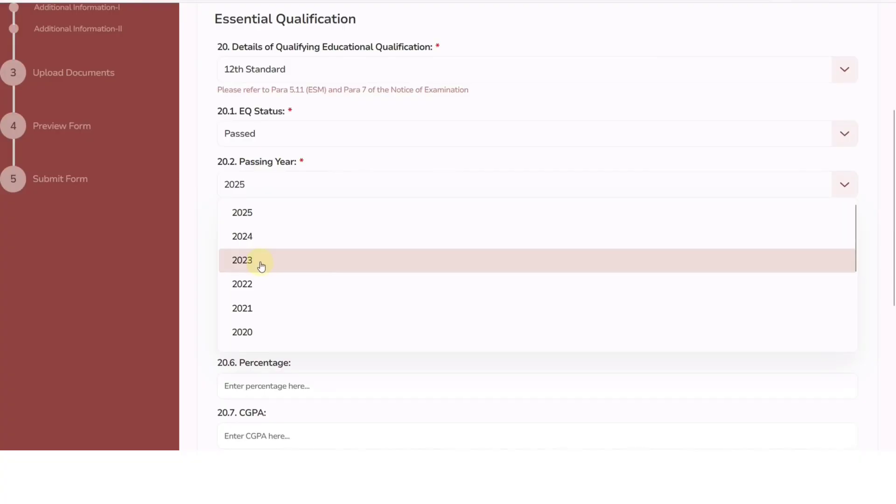
click(259, 308)
Choose Rajasthan as the board's state and bring up the board name list
scroll(280, 210, down, 2)
click(261, 171)
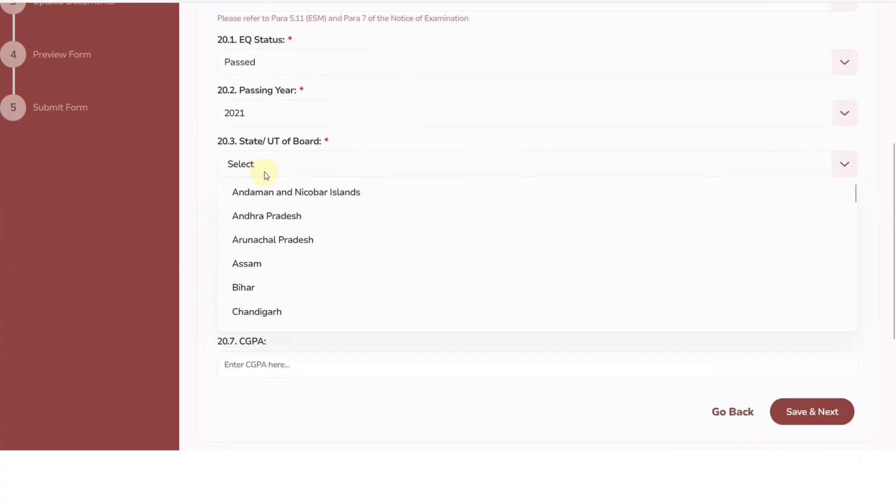
scroll(303, 234, down, 12)
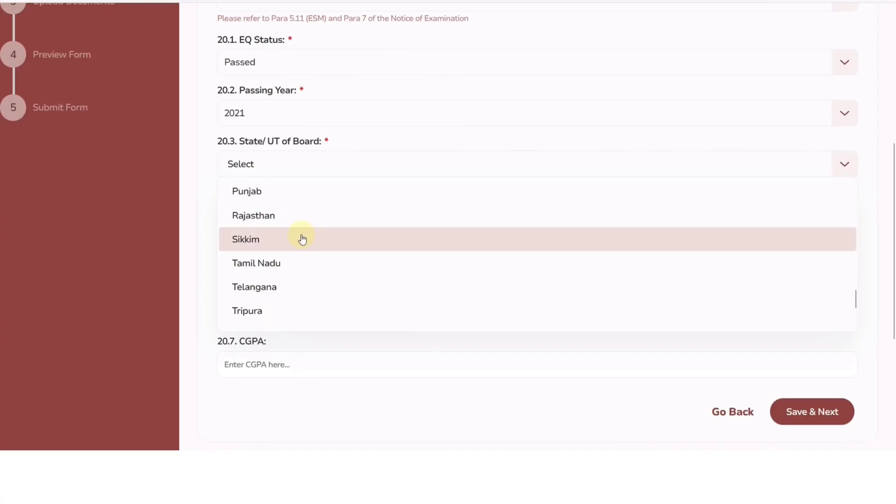
click(279, 217)
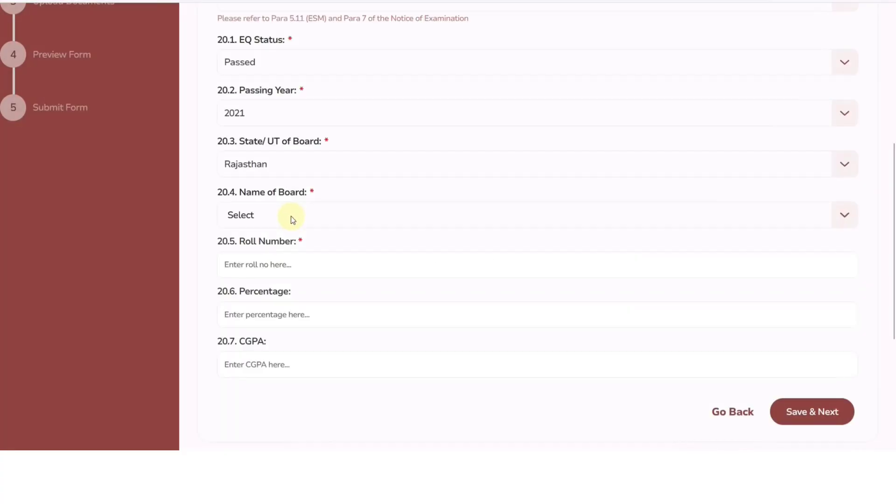
click(259, 221)
scroll(303, 322, down, 6)
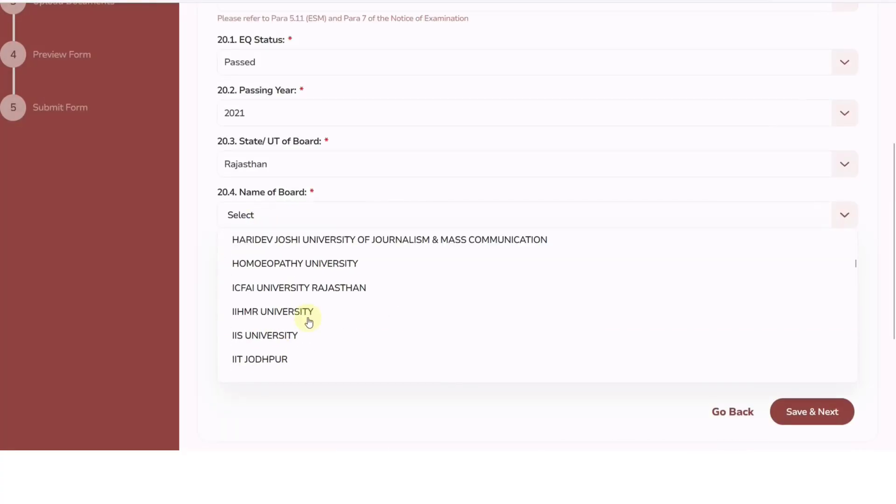
scroll(308, 318, down, 5)
scroll(299, 289, down, 5)
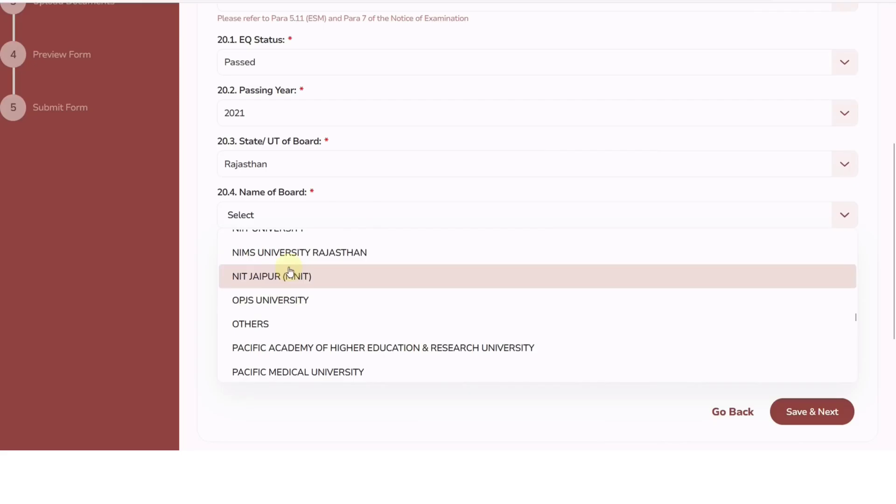
Reselect Rajasthan as board state and scroll to Board of Secondary Education, Rajasthan
click(258, 170)
scroll(291, 242, down, 10)
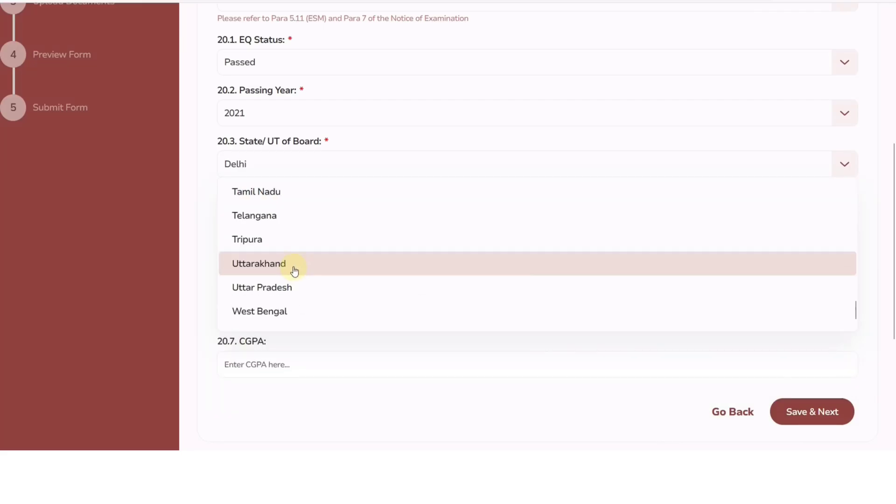
scroll(293, 269, down, 2)
scroll(277, 206, up, 3)
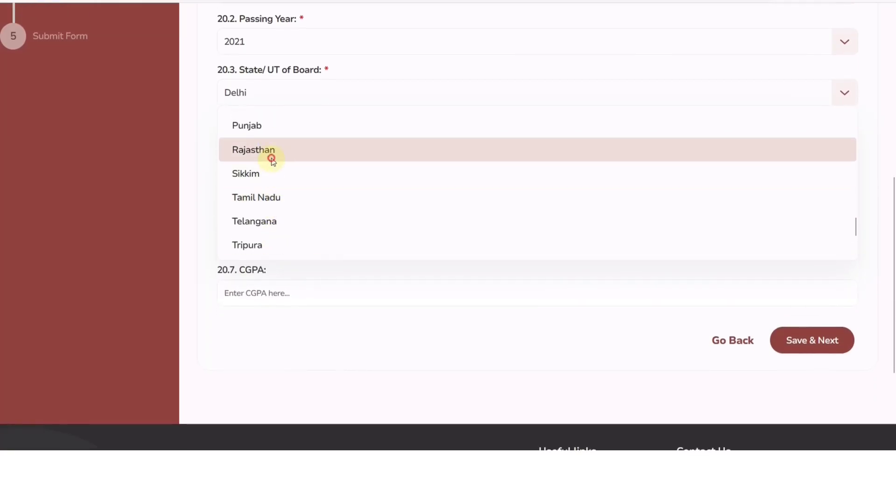
click(272, 159)
click(264, 146)
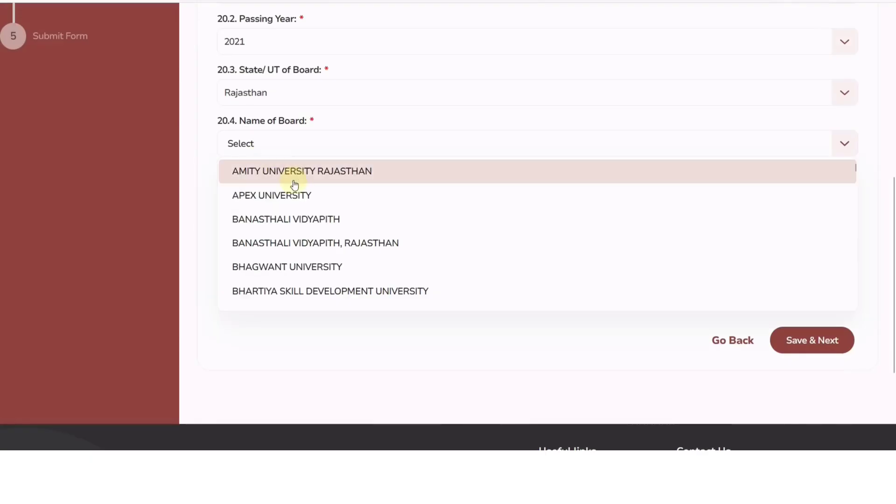
scroll(305, 214, down, 10)
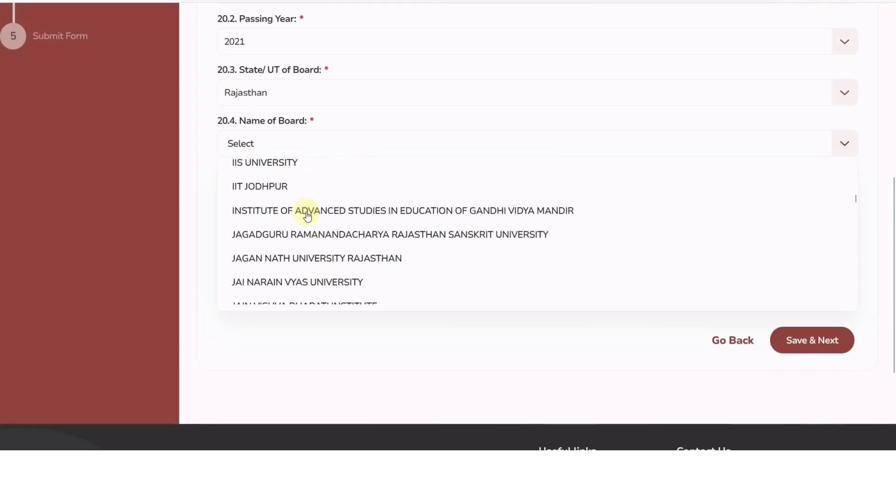
scroll(307, 216, down, 5)
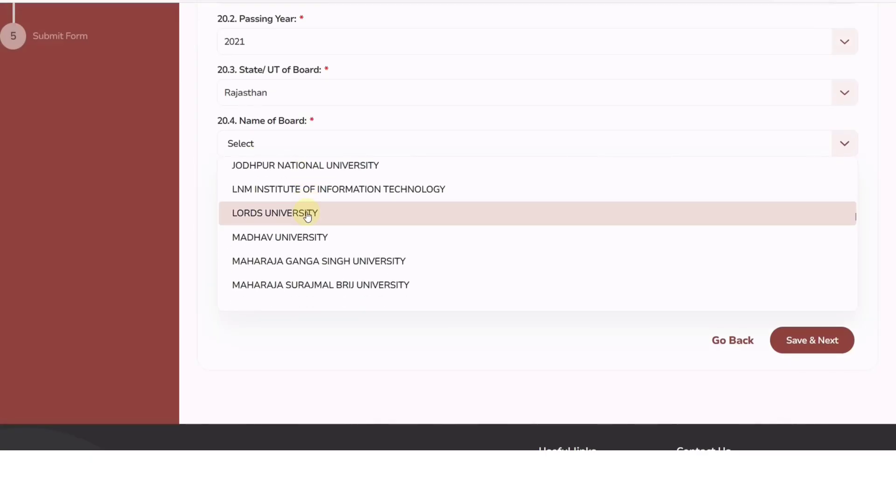
scroll(307, 216, down, 5)
scroll(307, 216, down, 7)
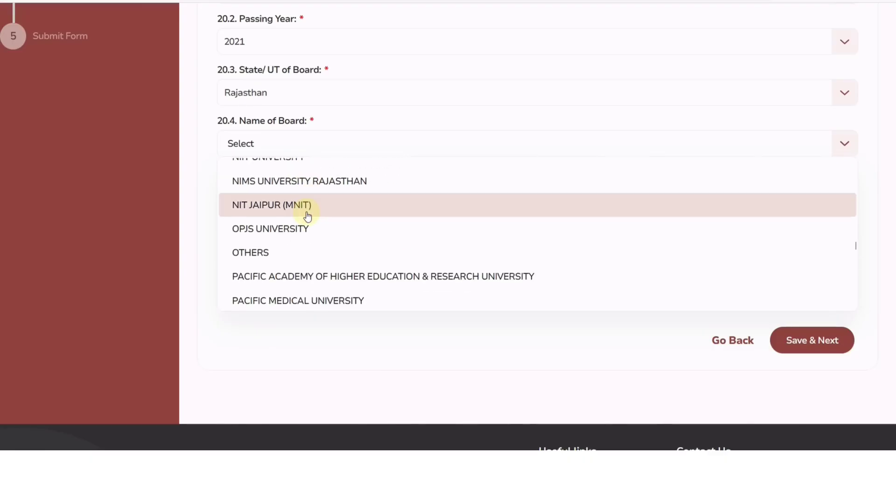
scroll(307, 216, up, 3)
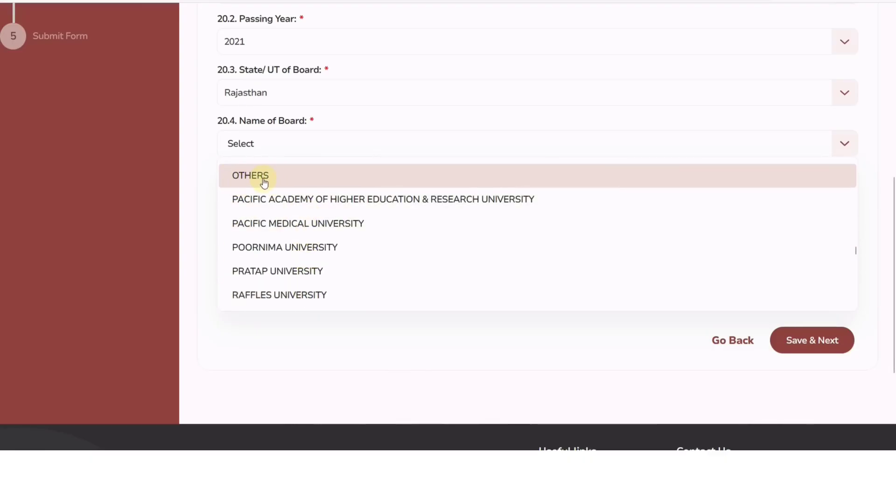
scroll(294, 212, down, 2)
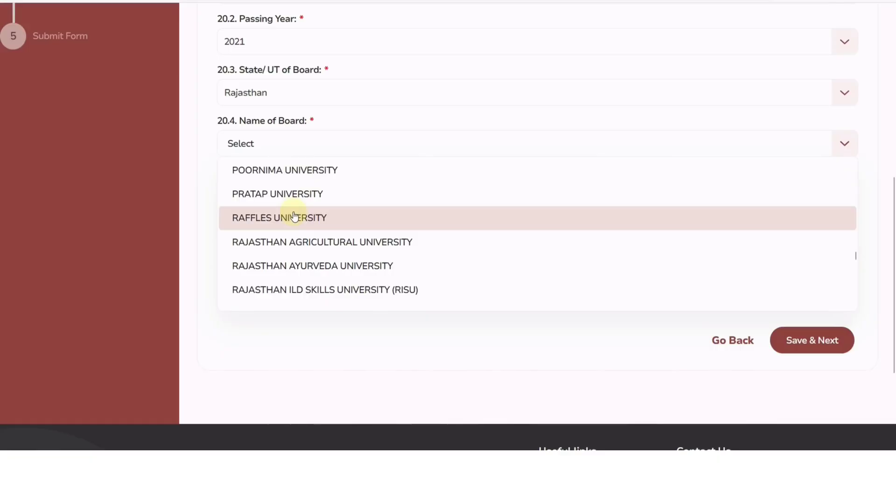
scroll(295, 212, down, 1)
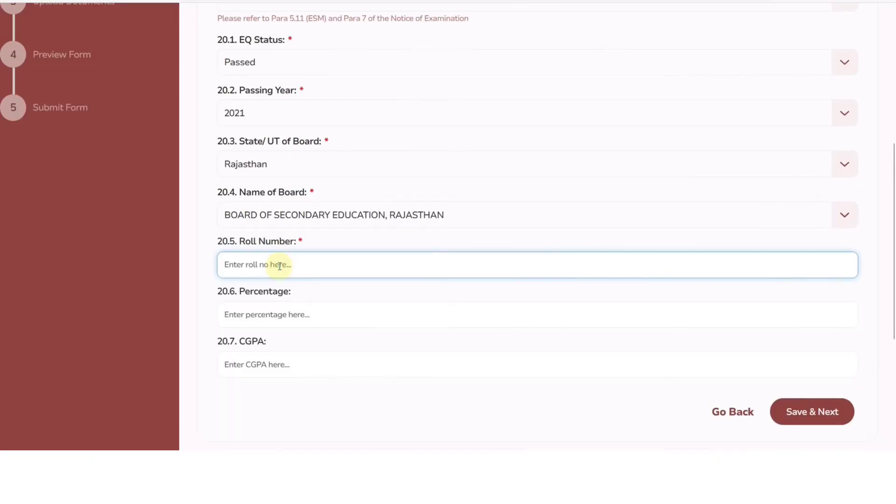
Fill the remaining number field, enter 80.00 as percentage, and confirm the saved education details
click(281, 308)
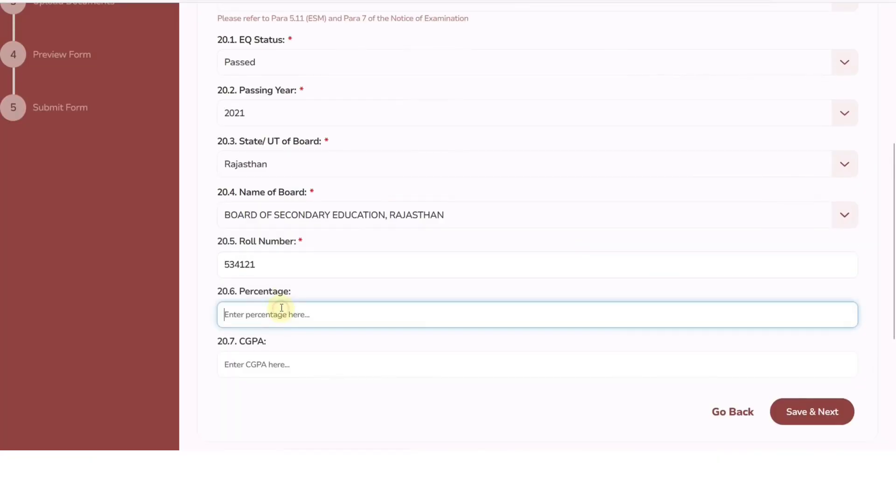
text(80.00)
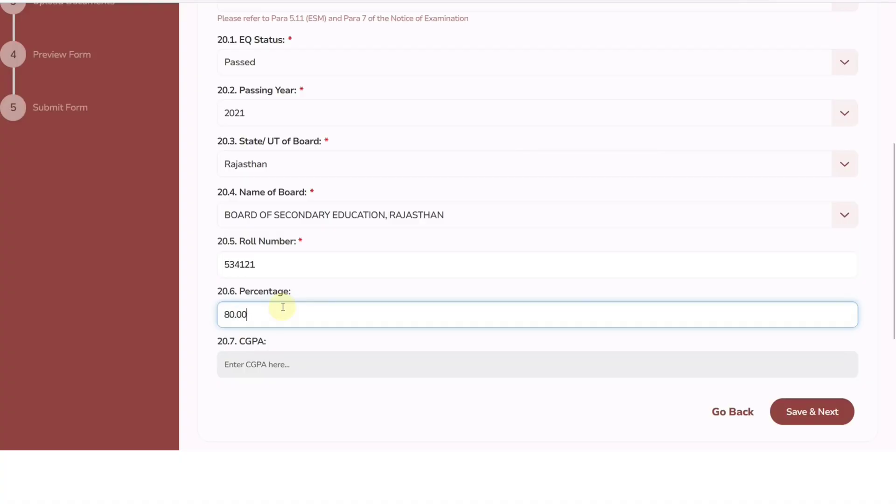
key(Tab)
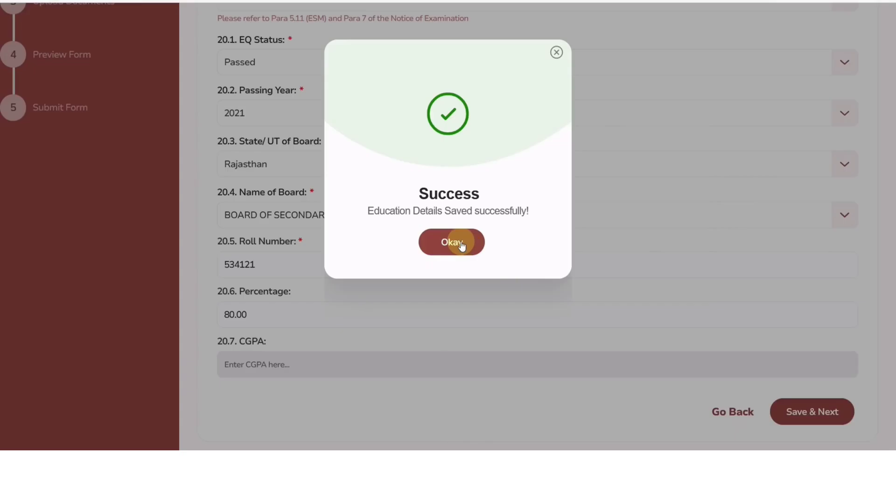
click(461, 244)
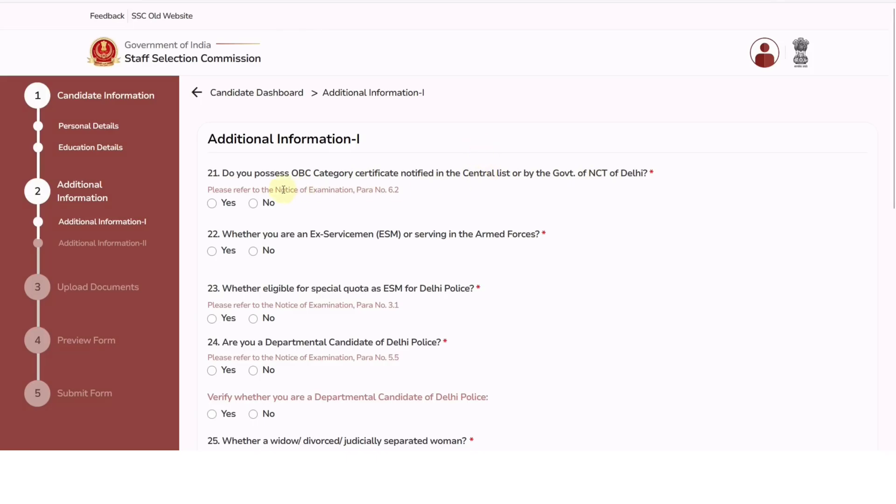
Answer Yes for OBC certificate; No for ex-servicemen, ESM special quota and departmental candidate
click(213, 204)
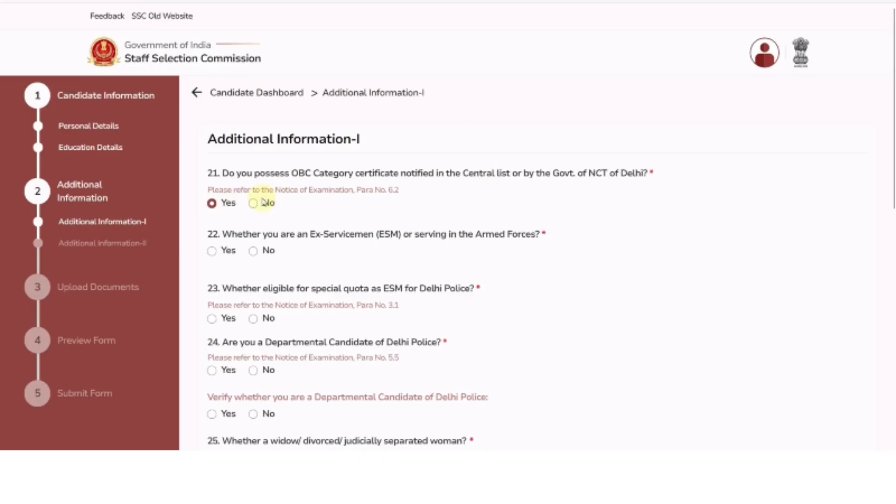
scroll(324, 200, down, 2)
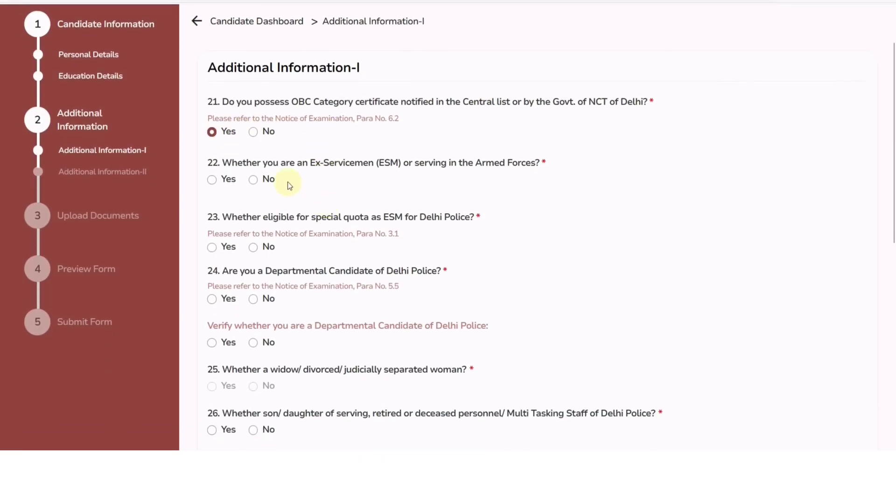
click(211, 180)
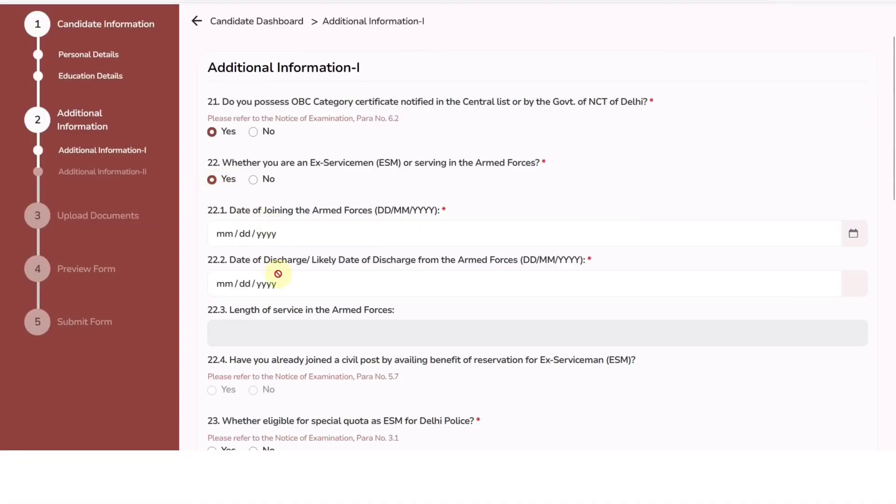
scroll(284, 273, down, 2)
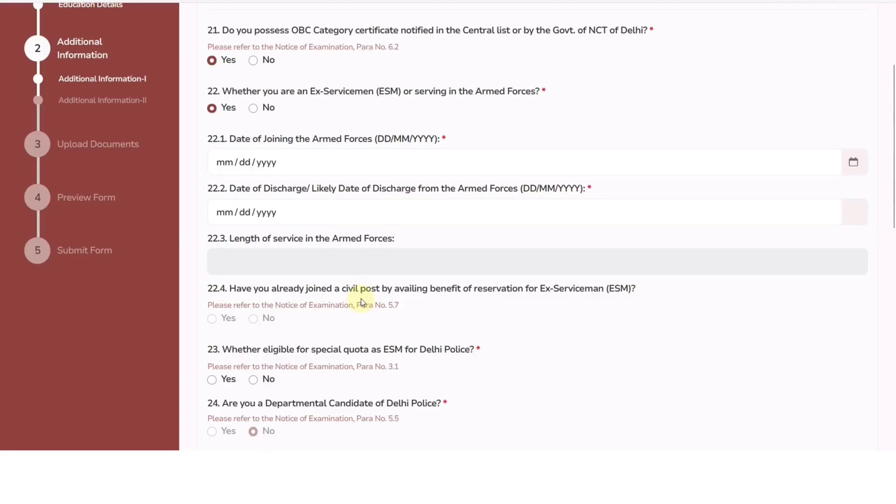
click(253, 108)
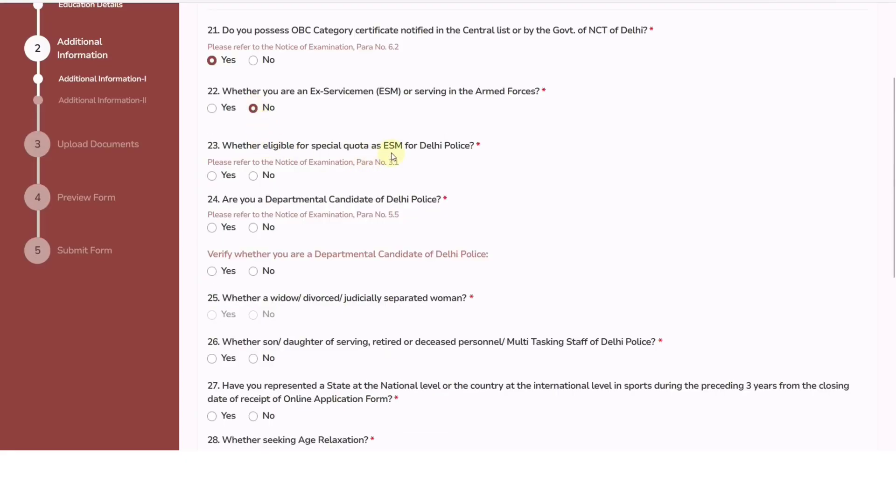
click(254, 177)
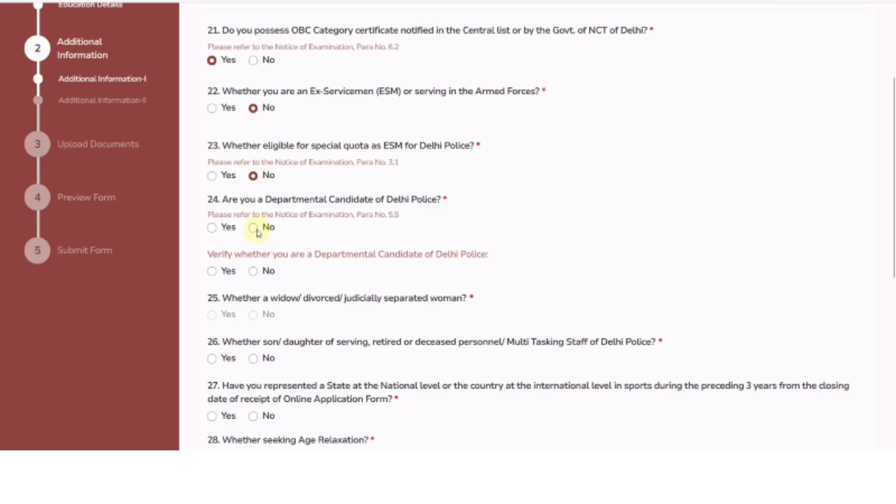
click(254, 228)
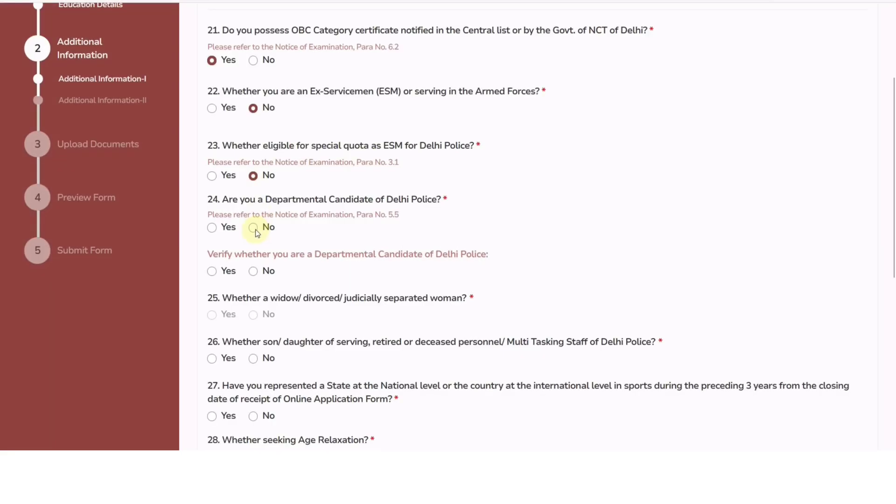
scroll(293, 191, down, 3)
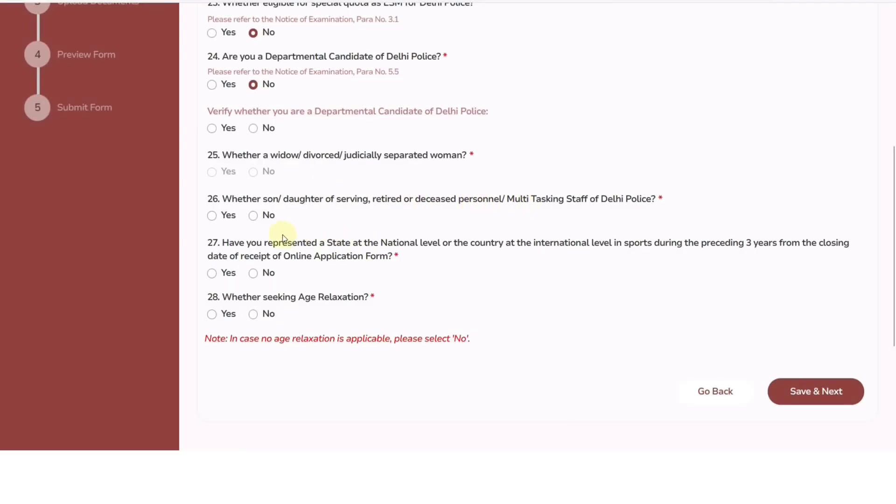
Answer No to Delhi Police family, sports and age relaxation questions, then save the page
click(253, 216)
click(255, 273)
click(214, 315)
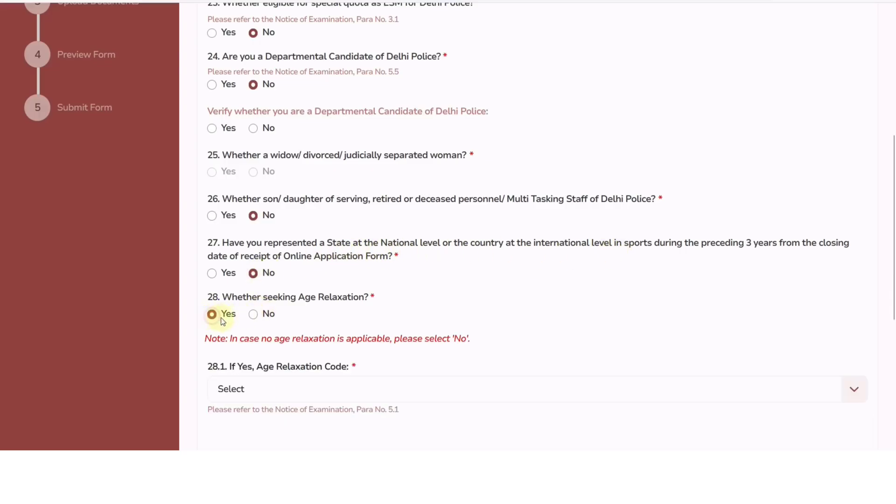
click(276, 384)
click(258, 420)
scroll(280, 320, down, 2)
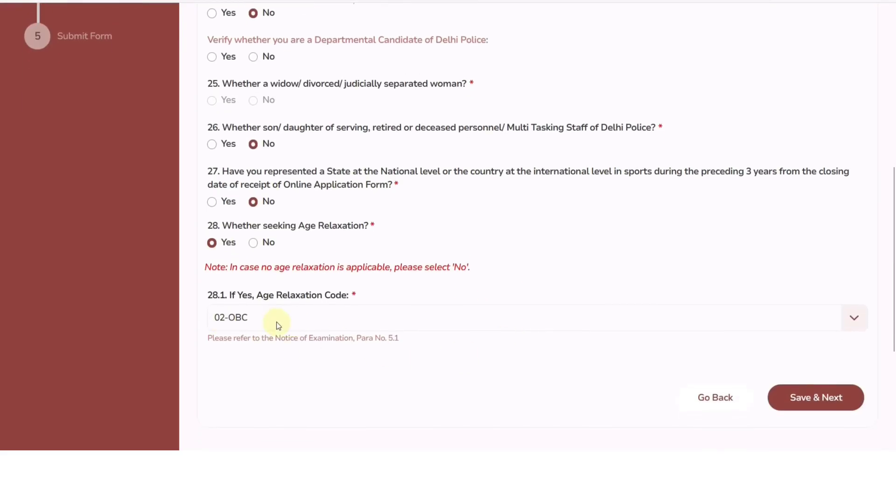
click(253, 243)
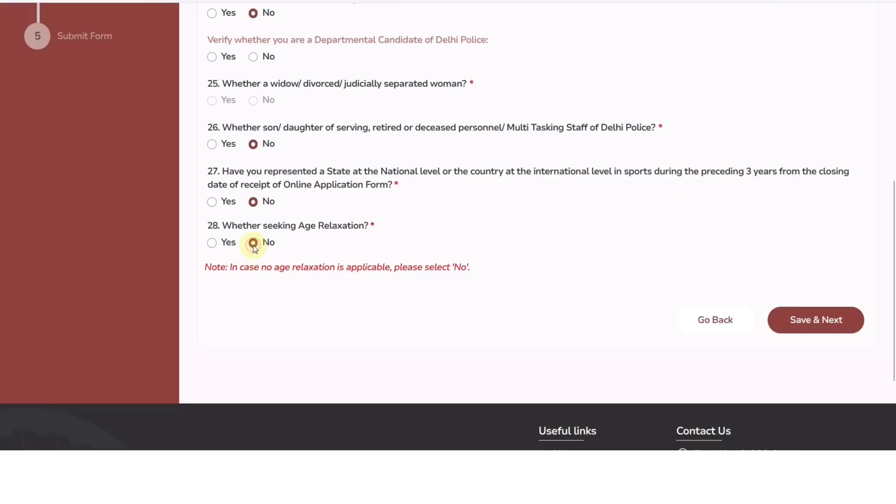
click(792, 326)
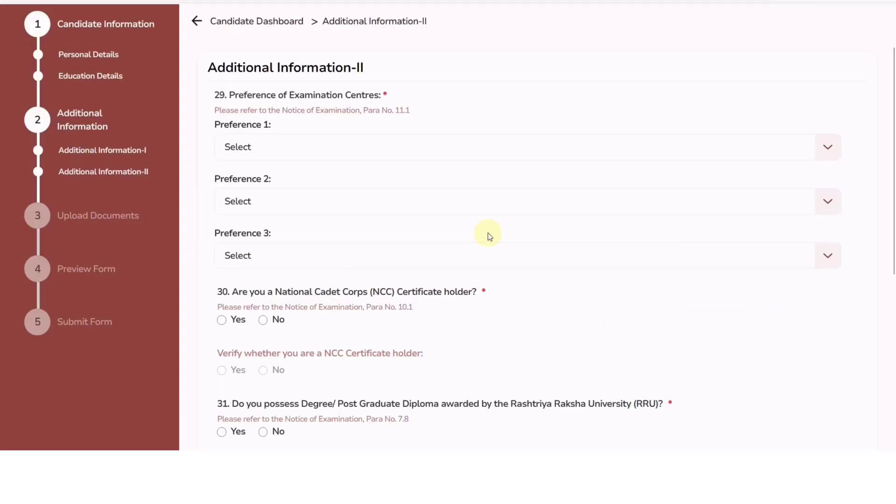
Choose NR-Delhi NCR(2201) as Preference 1 and NR-Jaipur (2405) as Preference 2
click(282, 147)
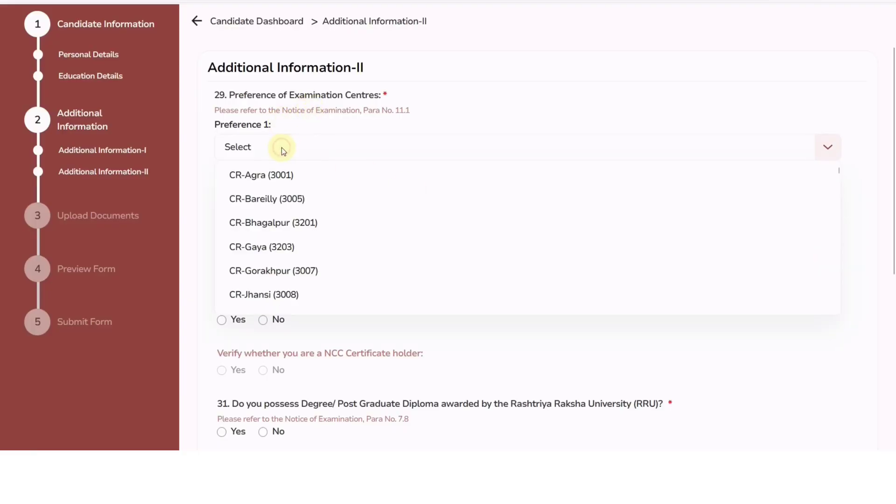
scroll(299, 208, down, 3)
scroll(298, 211, down, 15)
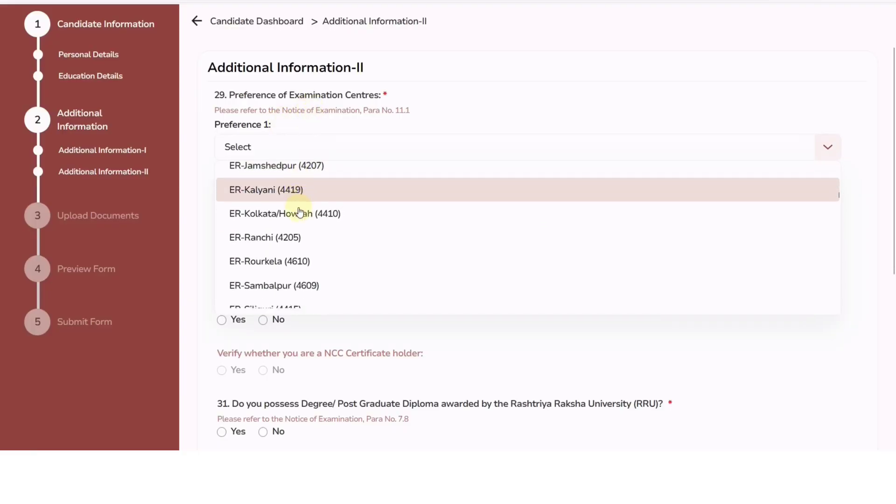
scroll(300, 212, down, 15)
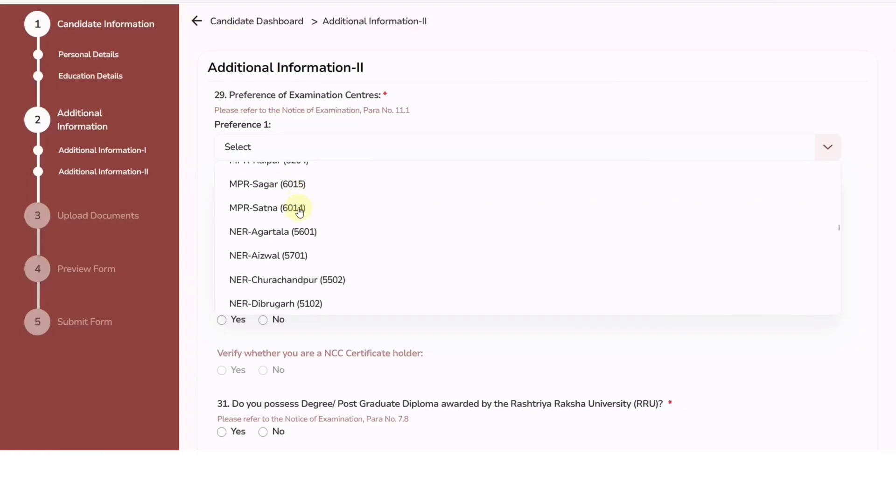
scroll(300, 211, down, 3)
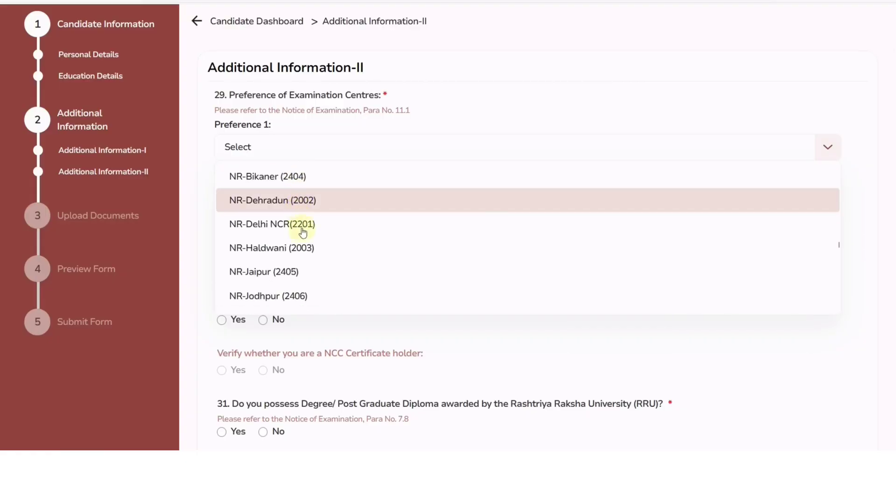
click(296, 224)
click(288, 208)
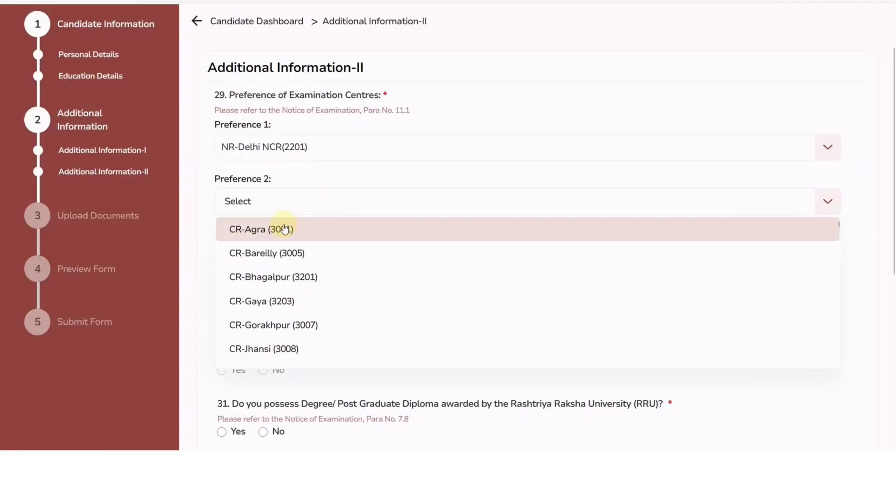
scroll(300, 258, down, 8)
scroll(300, 291, down, 15)
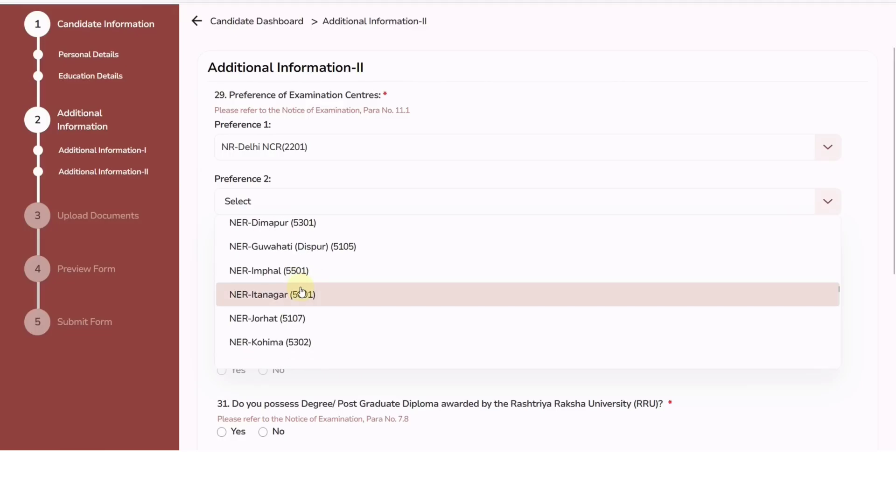
click(297, 301)
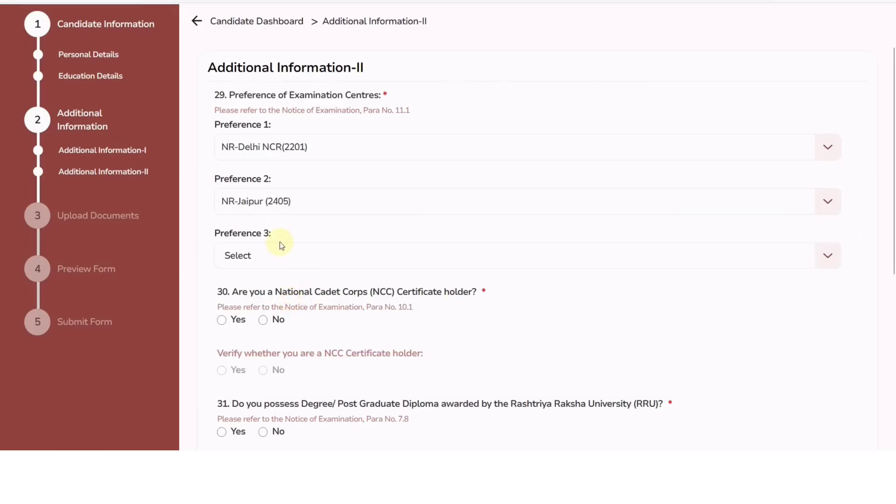
Set Preference 3 to NR-Udaipur (2409) and answer Yes to holding an NCC certificate
click(268, 252)
scroll(293, 354, down, 5)
scroll(293, 353, down, 20)
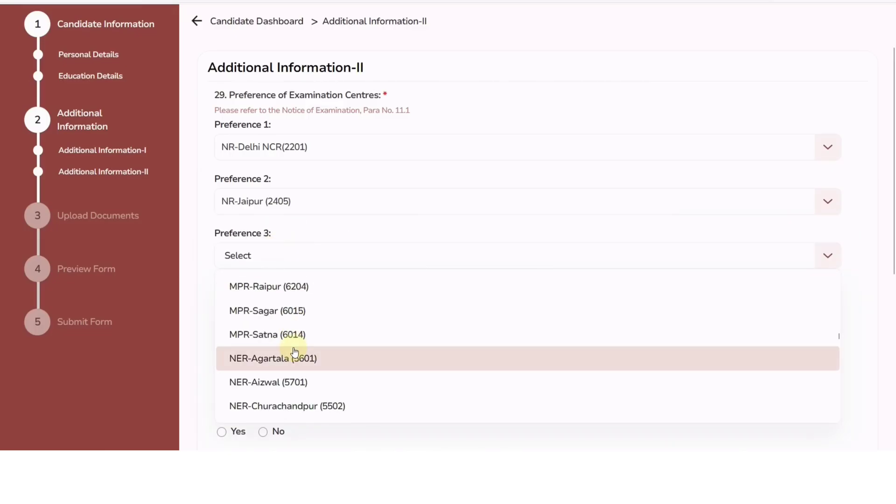
scroll(295, 352, up, 4)
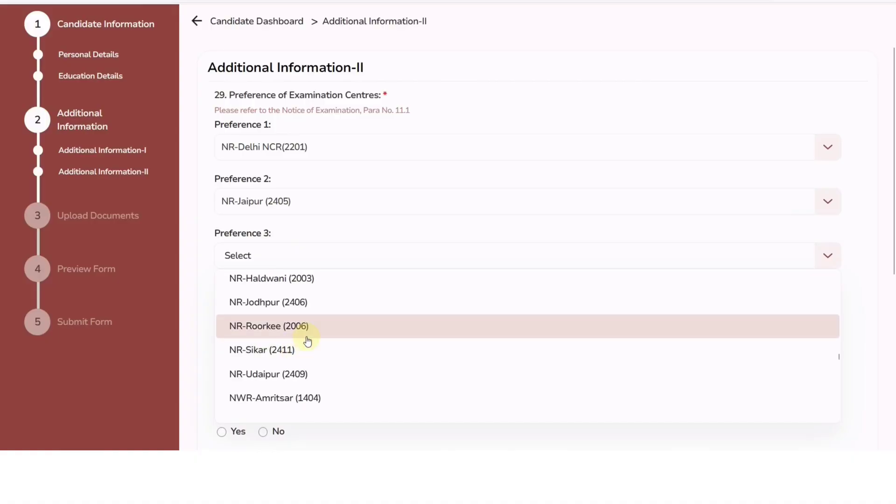
click(289, 369)
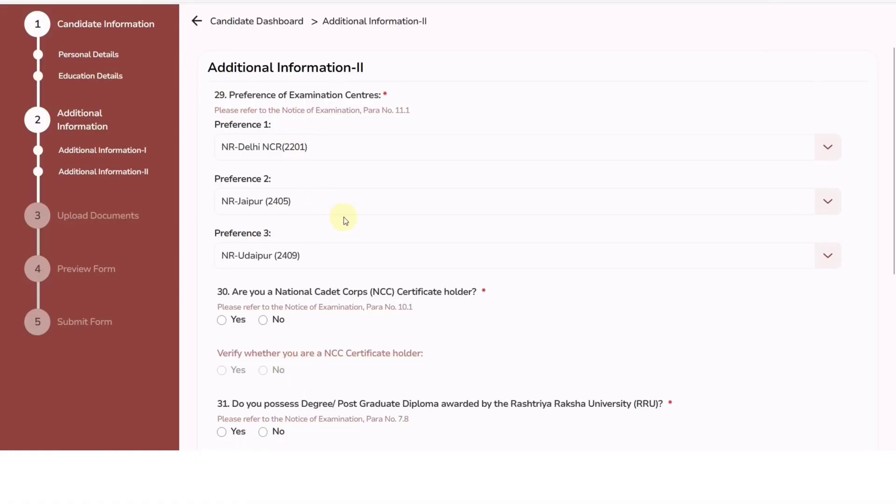
scroll(344, 218, down, 3)
click(222, 177)
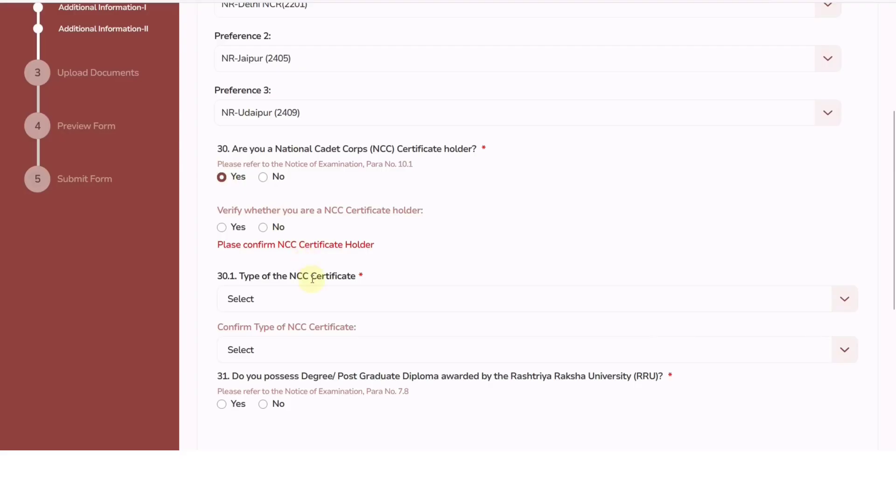
Answer No to both NCC certificate questions and save Additional Information-II
click(301, 299)
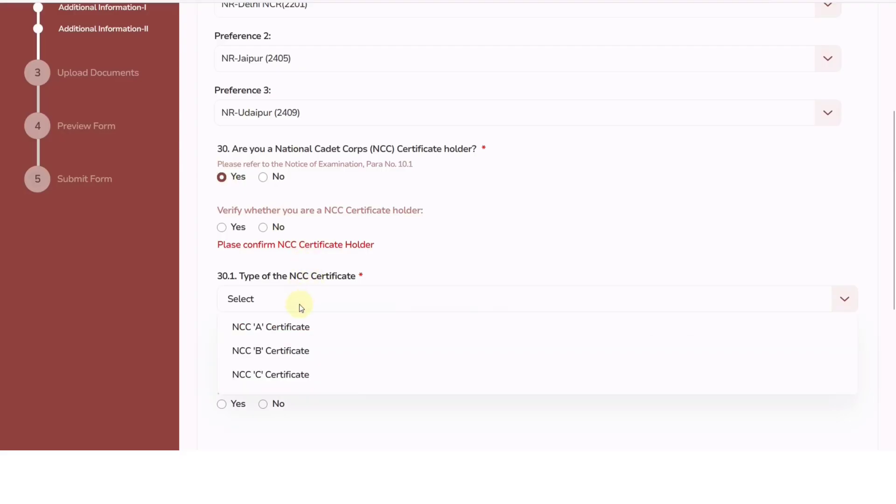
click(264, 178)
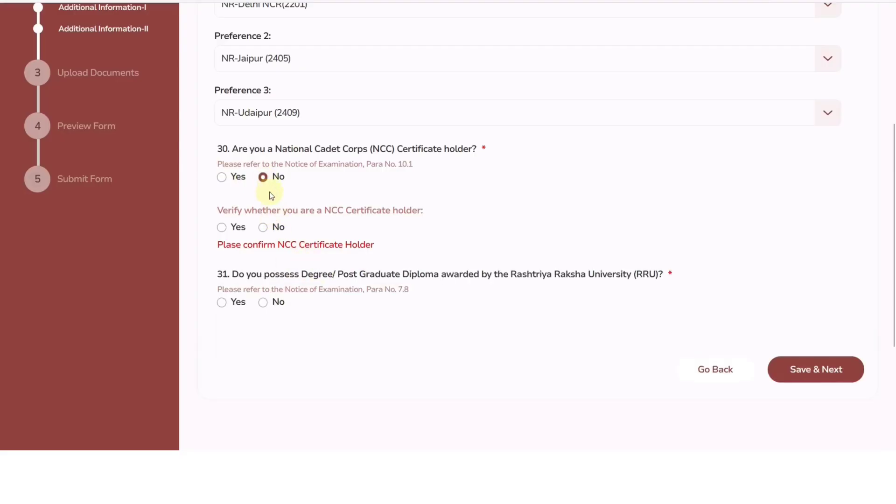
click(264, 228)
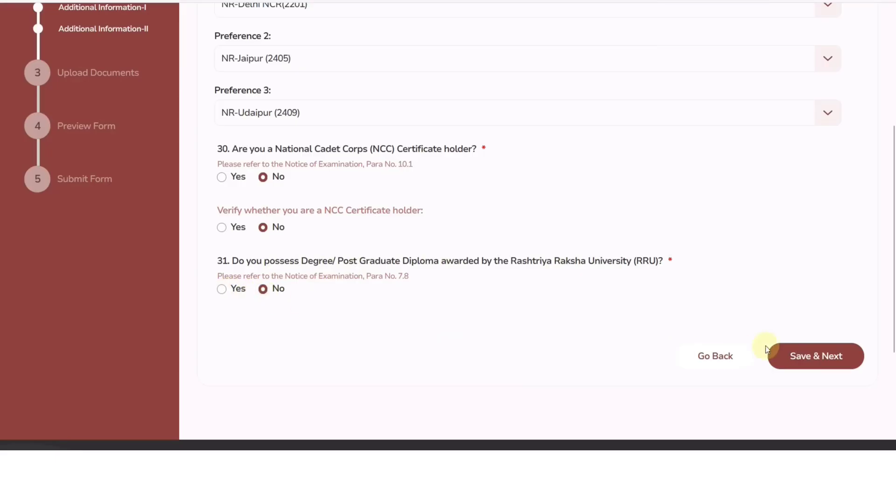
click(796, 355)
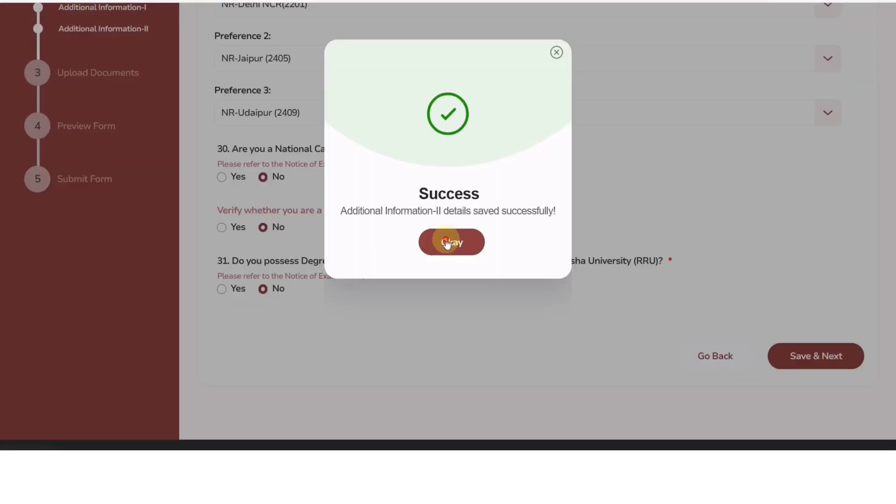
click(447, 243)
Read the face authentication, photograph and signature instructions, then launch Capture Live Photo
scroll(497, 251, up, 5)
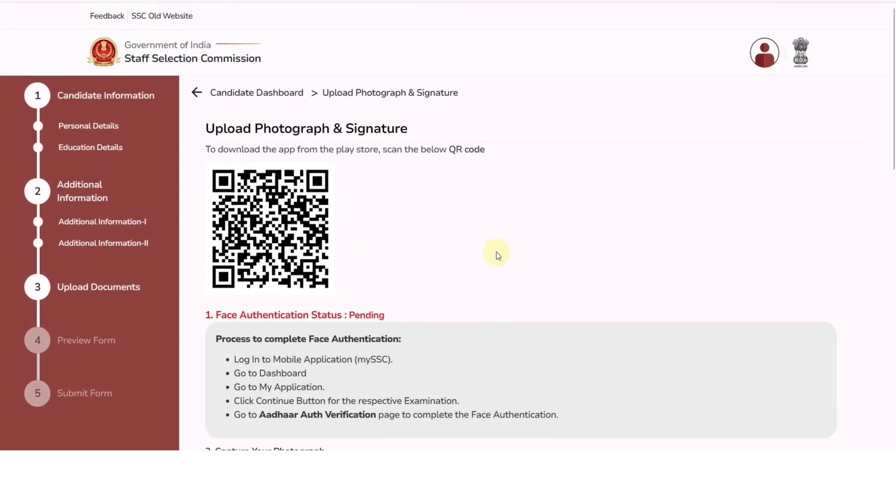
scroll(420, 196, down, 5)
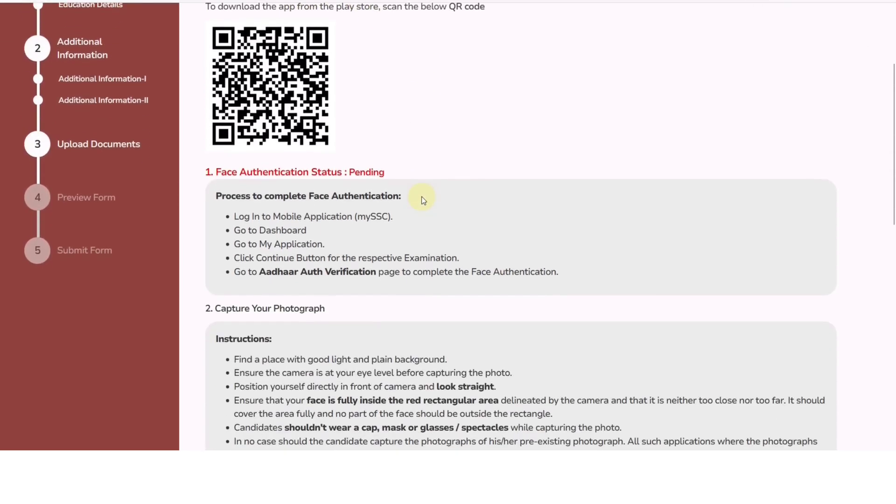
scroll(421, 197, up, 3)
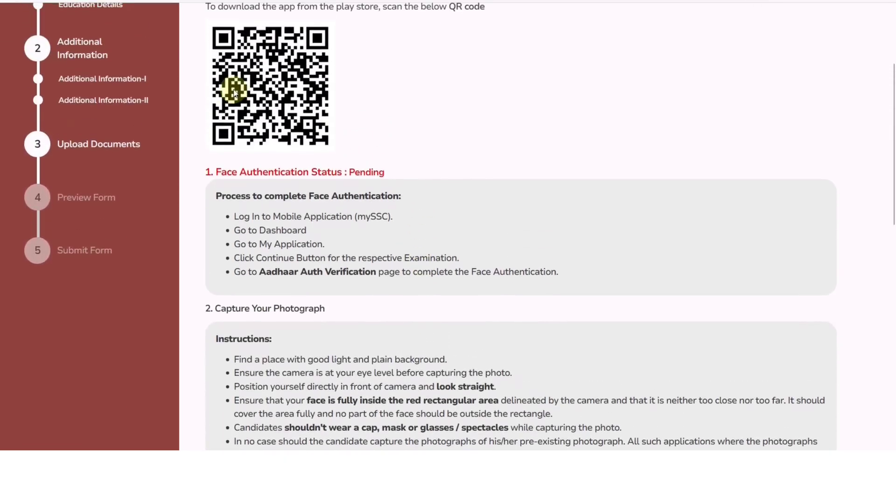
scroll(434, 144, down, 1)
scroll(438, 151, down, 6)
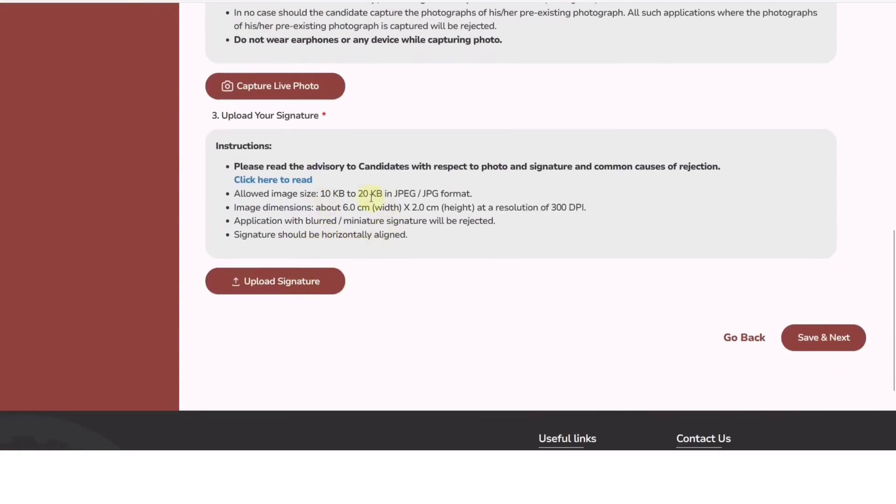
scroll(411, 212, up, 5)
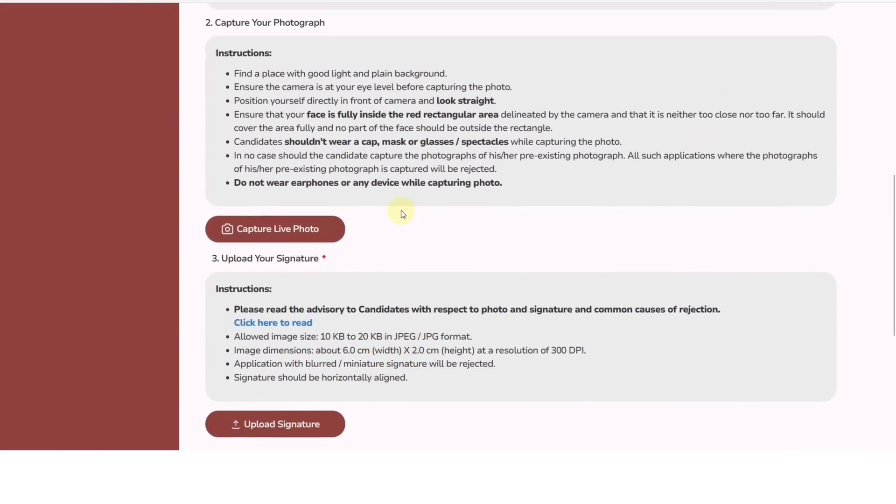
scroll(355, 201, up, 1)
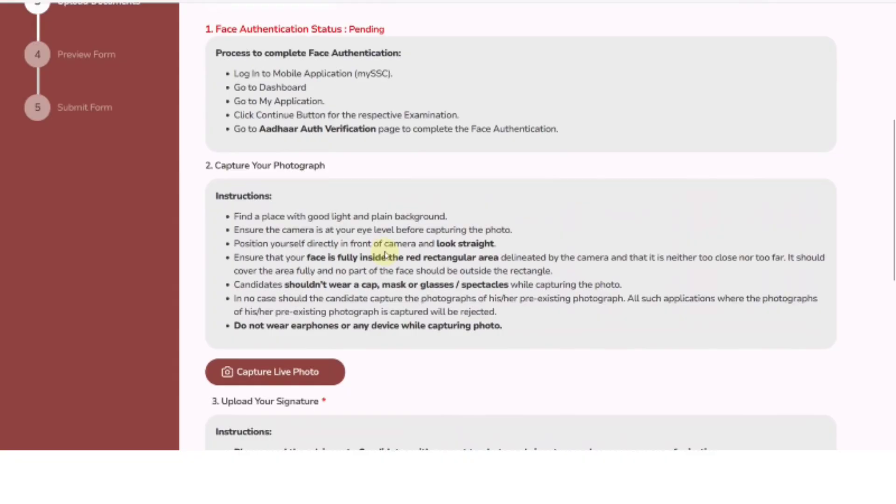
scroll(385, 254, up, 3)
scroll(420, 154, down, 5)
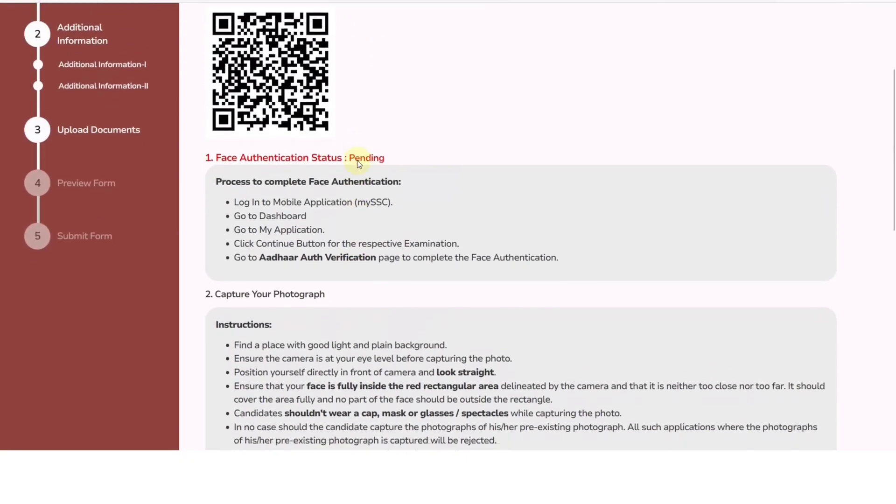
click(278, 302)
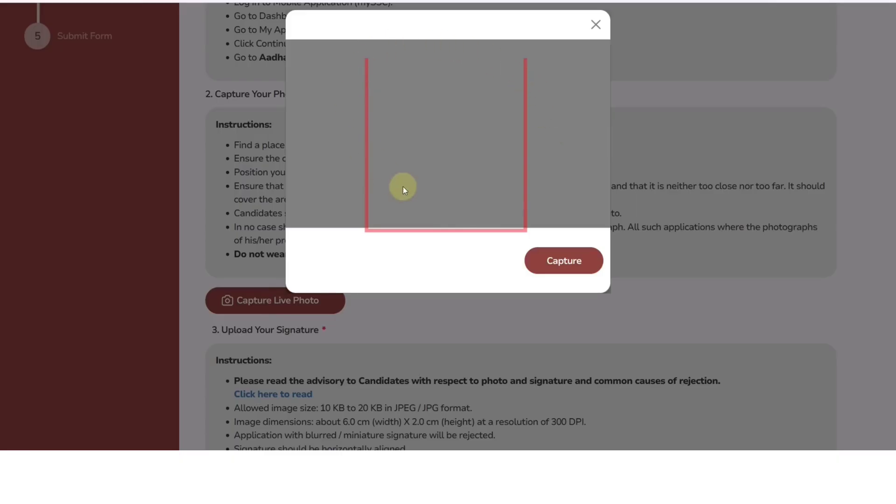
Close the live photo capture window without capturing and return to the upload page's top
click(596, 25)
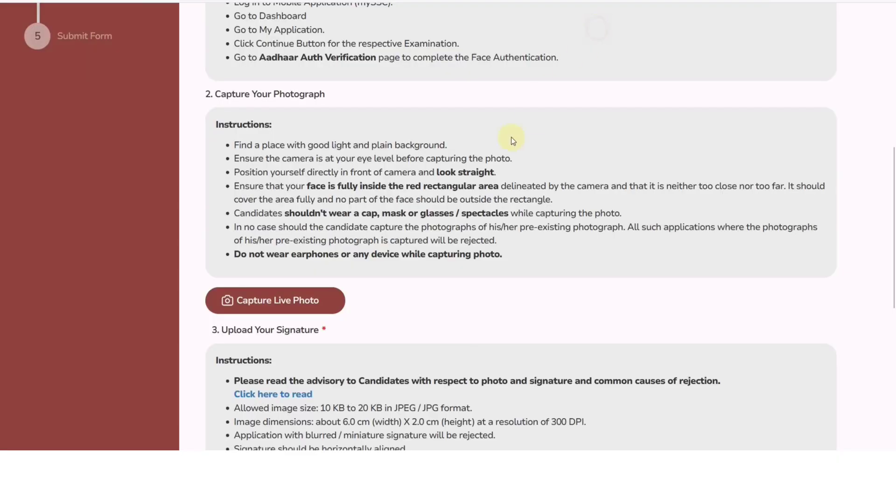
scroll(456, 184, up, 3)
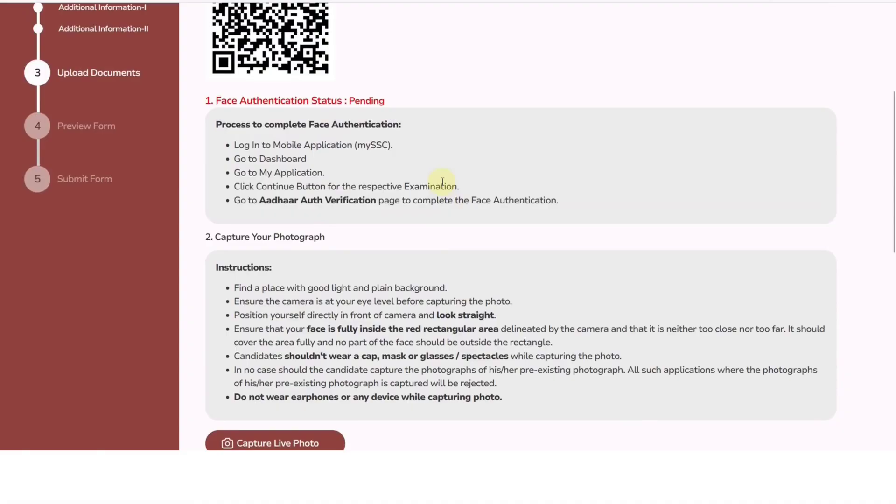
scroll(421, 175, up, 3)
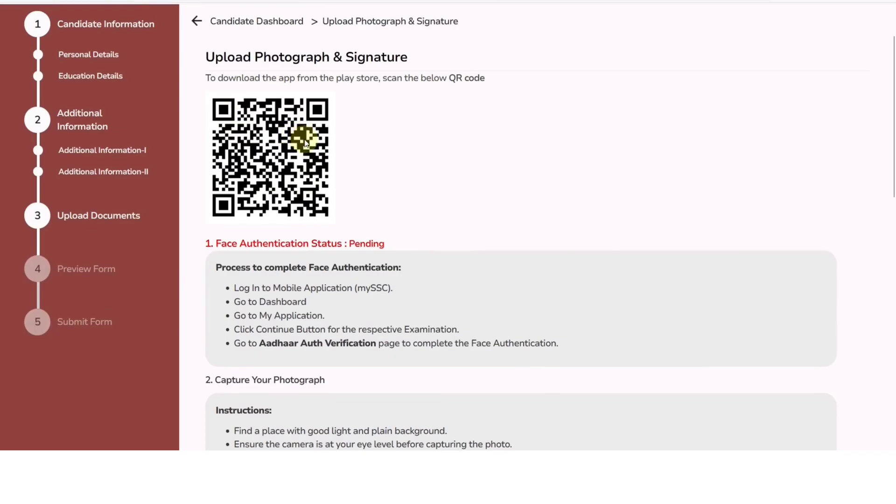
scroll(305, 142, up, 2)
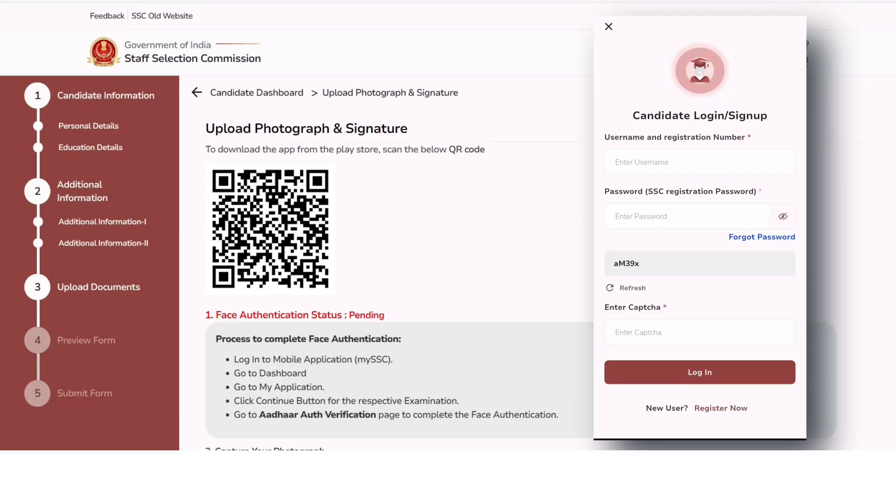
Move through the mySSC app screens to the Aadhaar Auth Verification step
scroll(573, 282, down, 2)
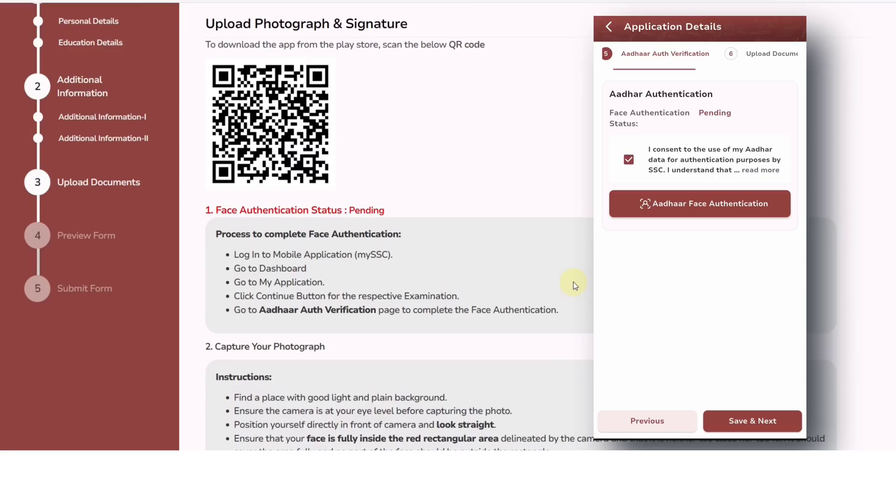
scroll(568, 266, up, 3)
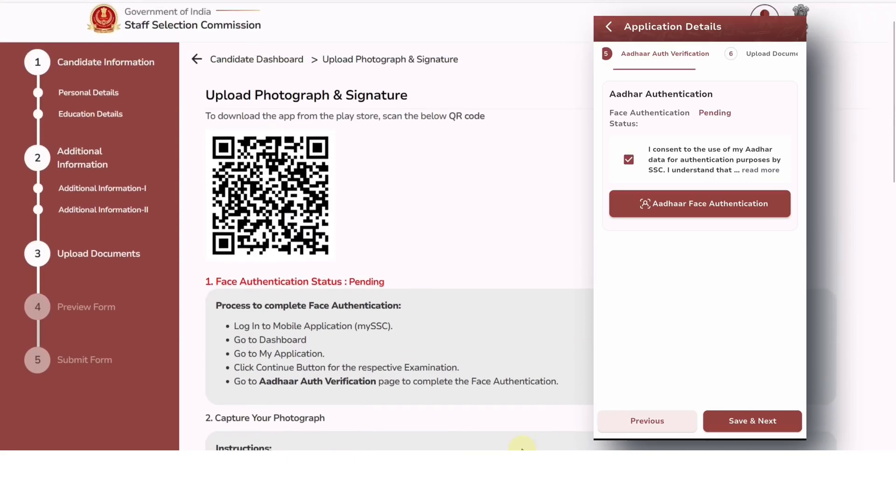
Start Aadhaar face authentication and install AadhaarFaceRD from Google Play
click(245, 93)
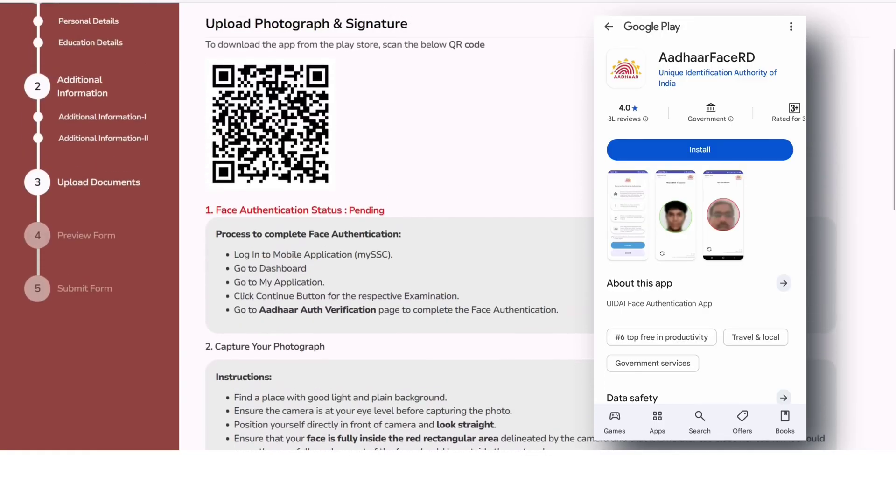
click(699, 149)
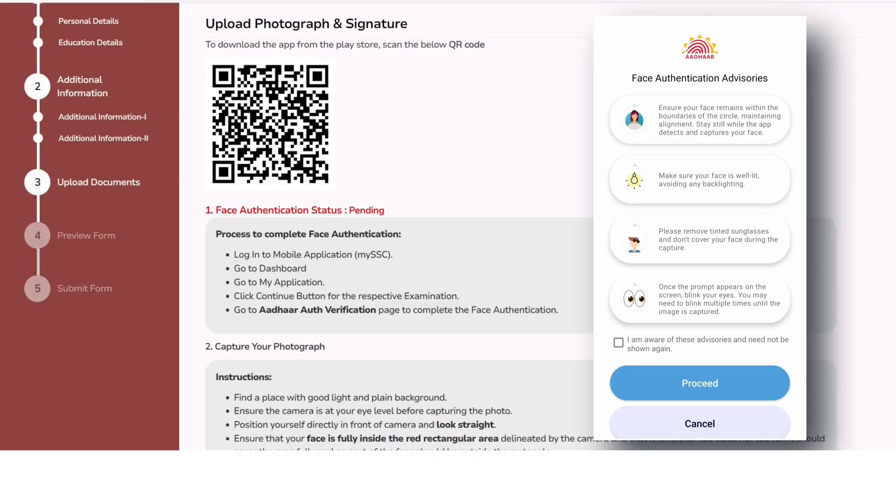
Accept the AadhaarFaceRD advisories and proceed to the face capture camera
click(618, 343)
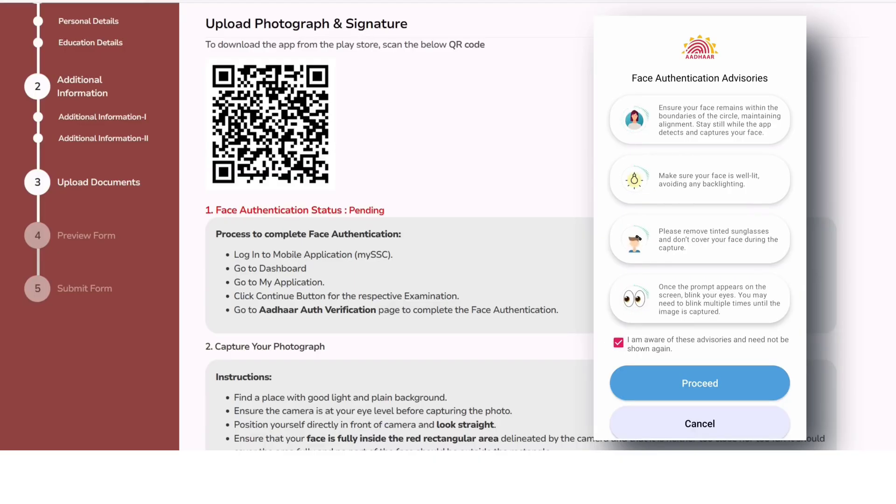
click(699, 383)
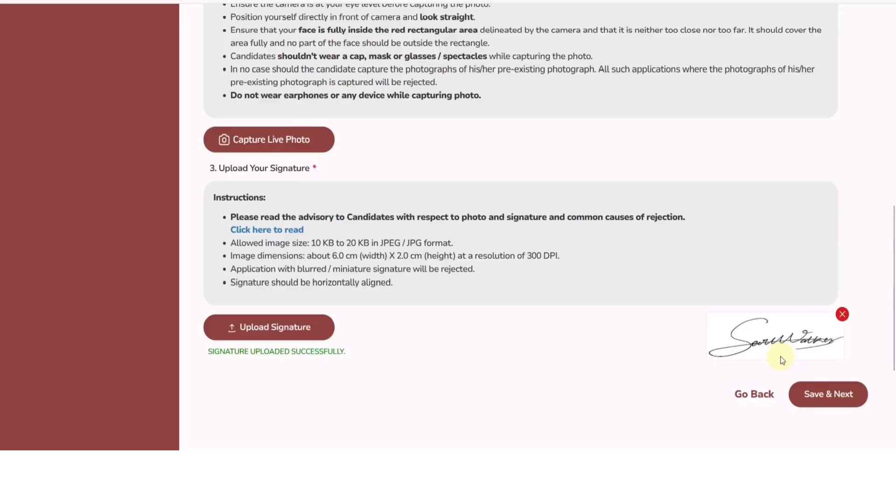
Save the uploaded photo and signature to reach the application preview
click(812, 394)
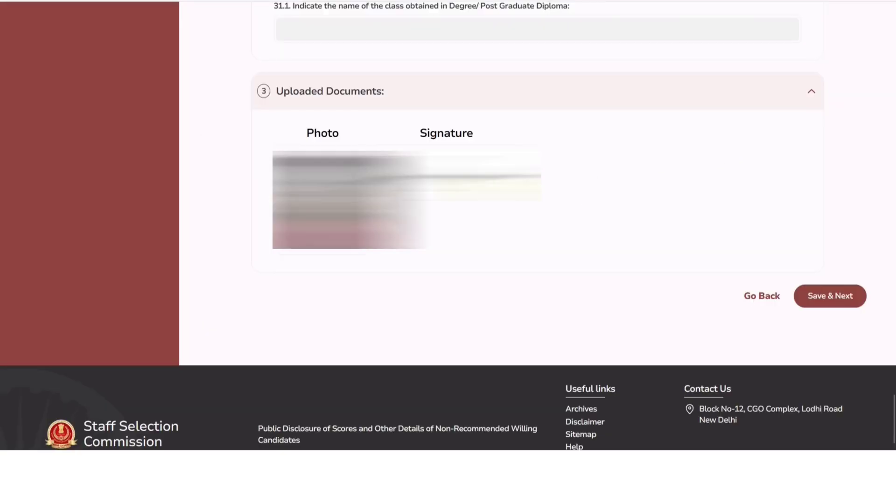
Confirm the preview, agree to the declaration, enter the captcha and submit the application
click(826, 302)
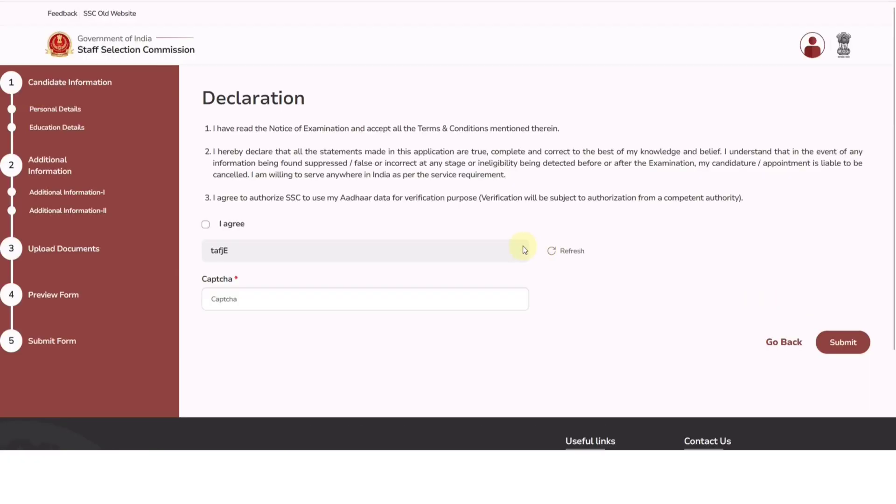
click(205, 224)
click(227, 291)
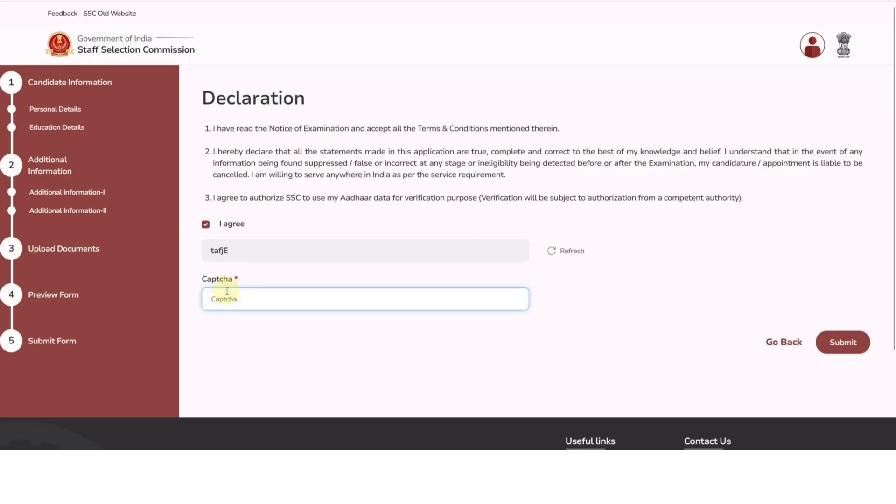
text(ta)
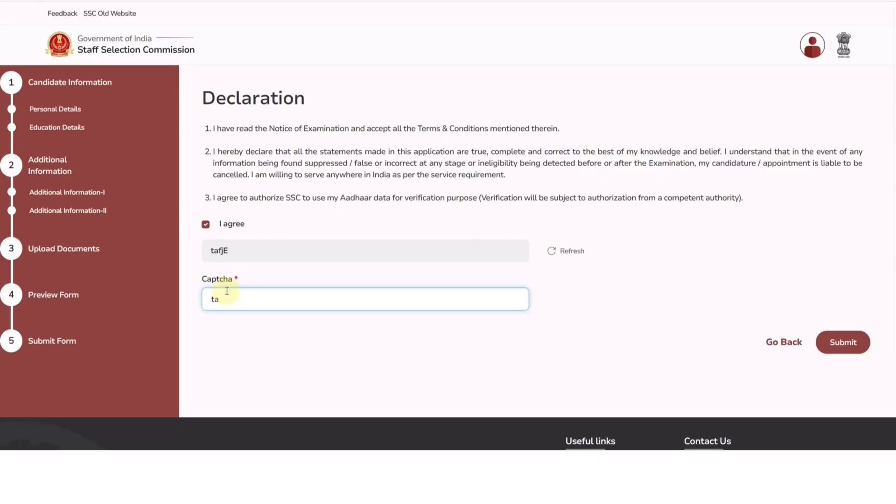
text(fjE)
click(850, 347)
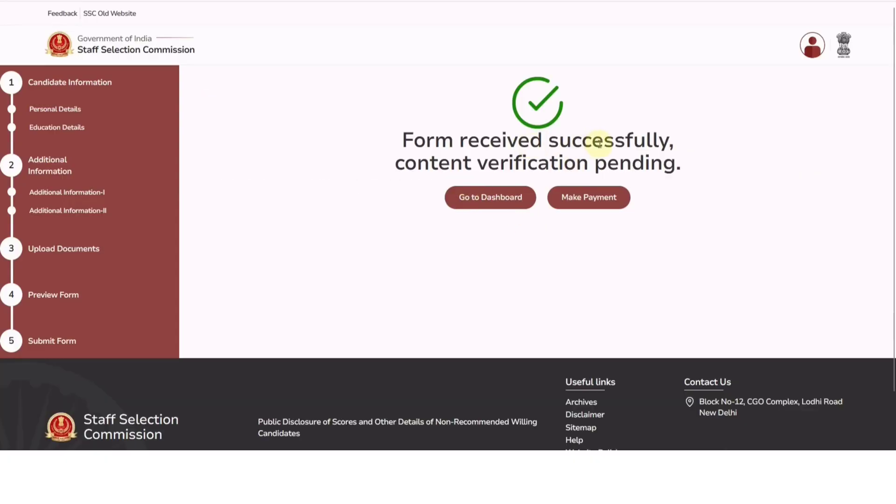
Open the Make a payment dialog for the 100 online application fee
click(584, 204)
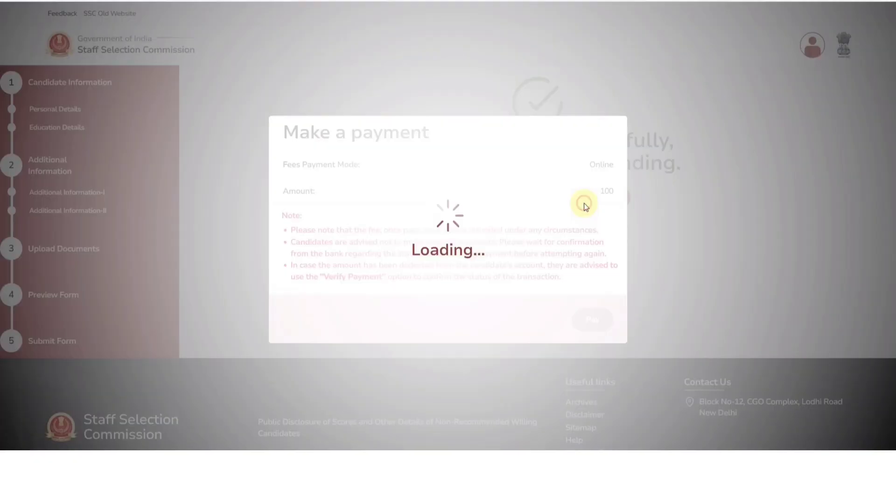